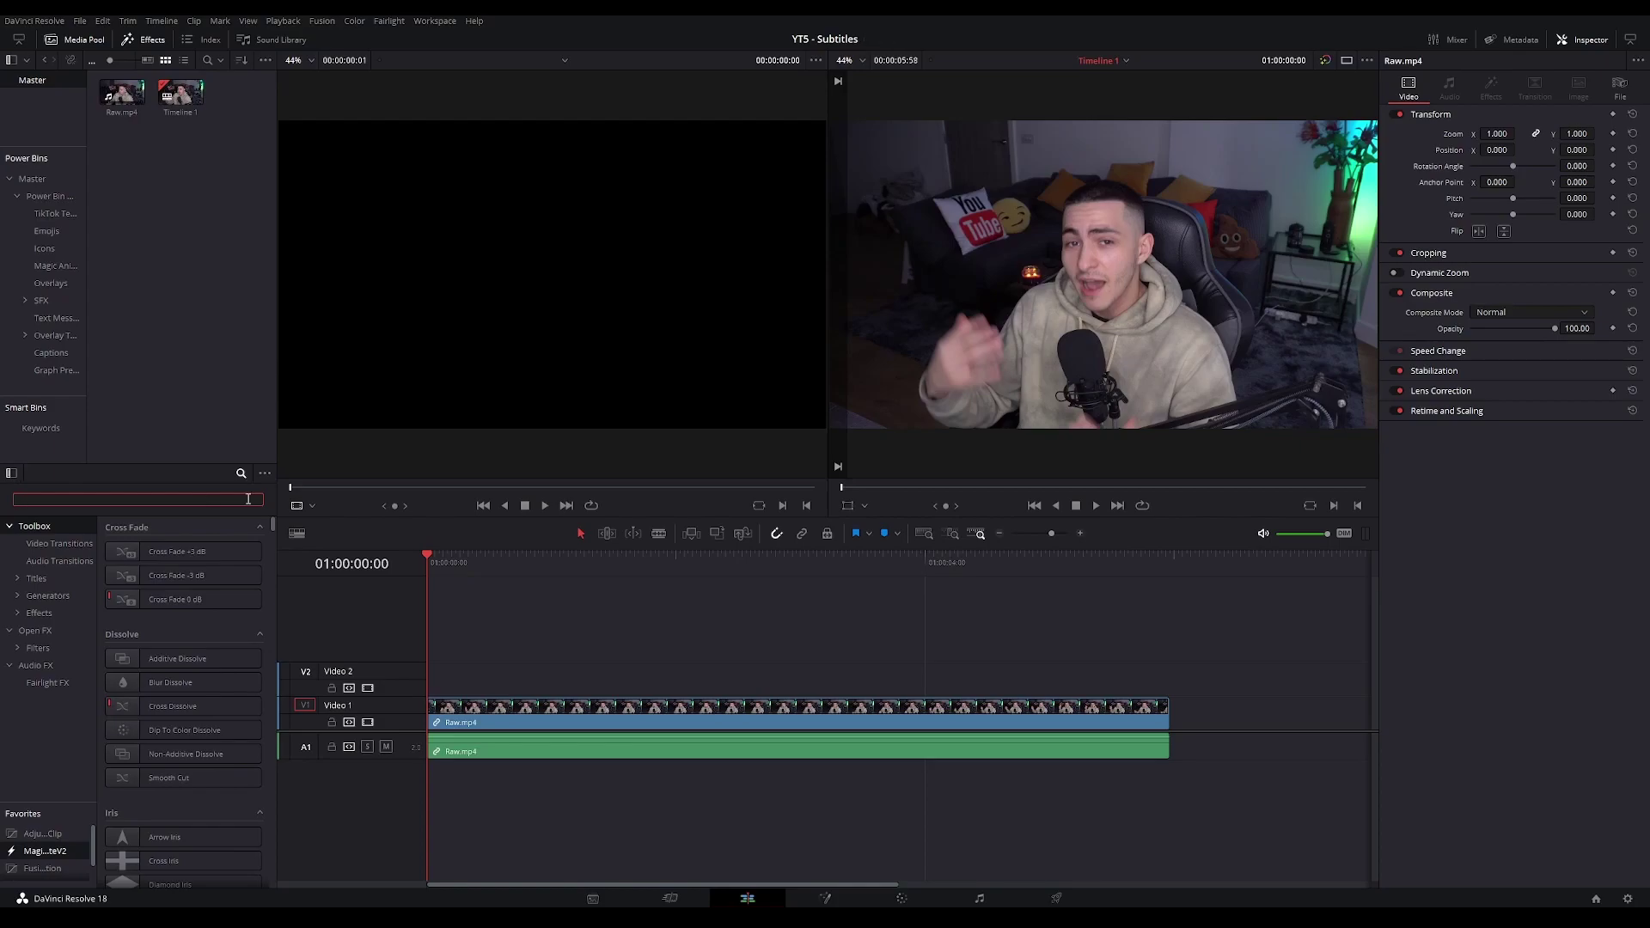
- Place a Text+ title on Video 2 and stretch it to span Raw.mp4's full length
type("text")
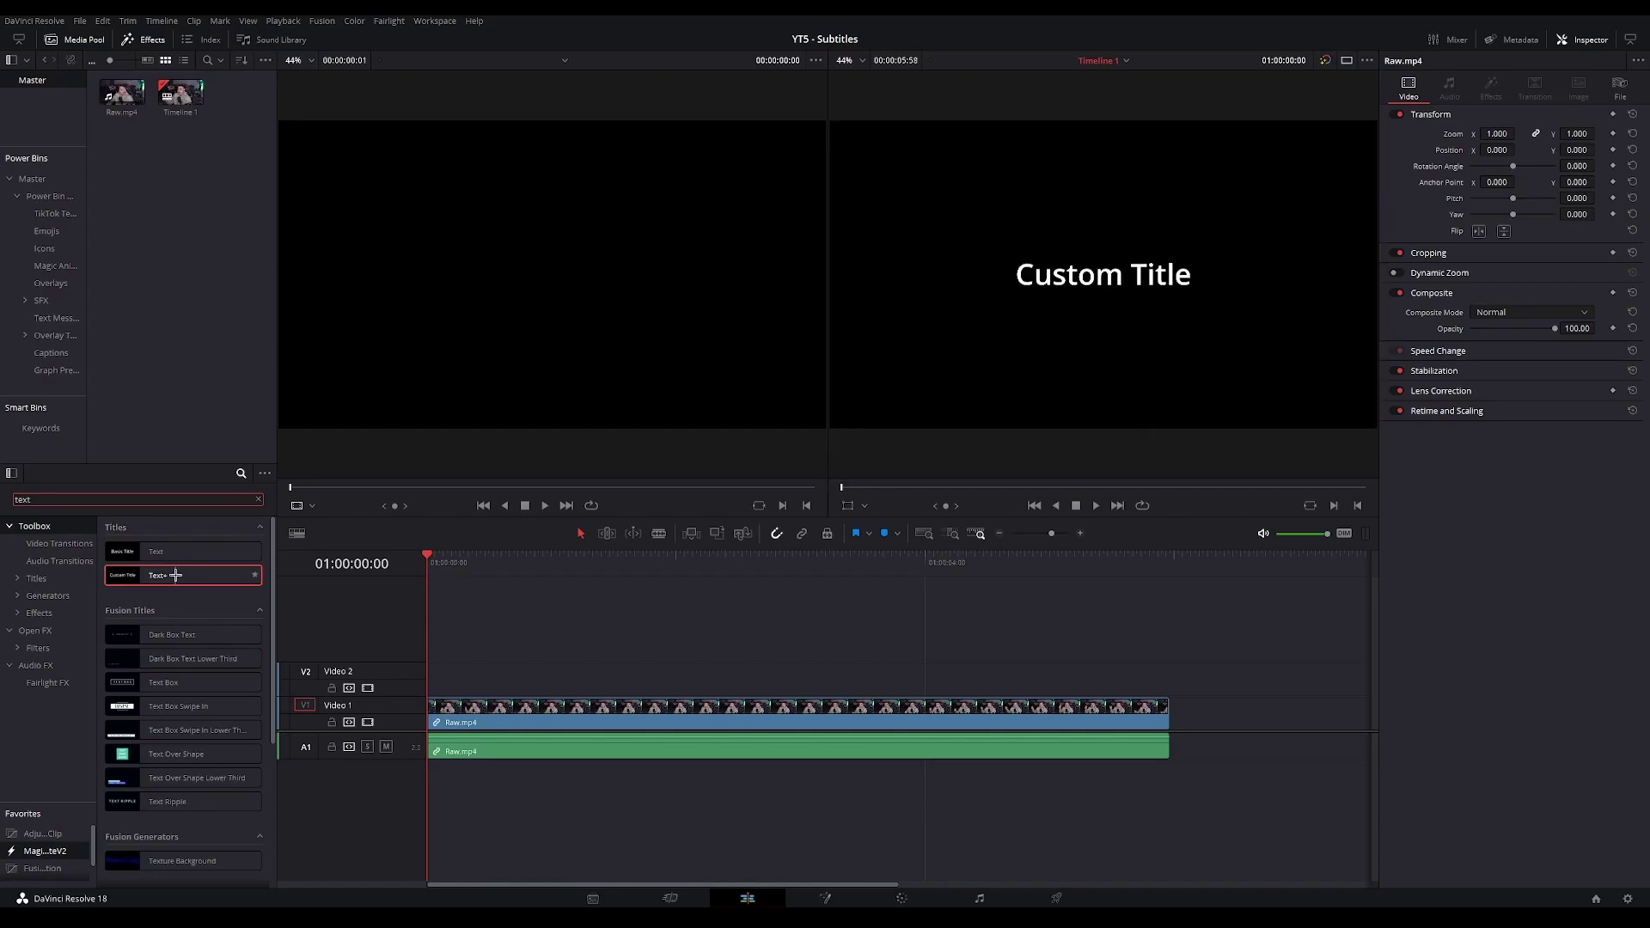
left_click_drag(163, 575, 434, 683)
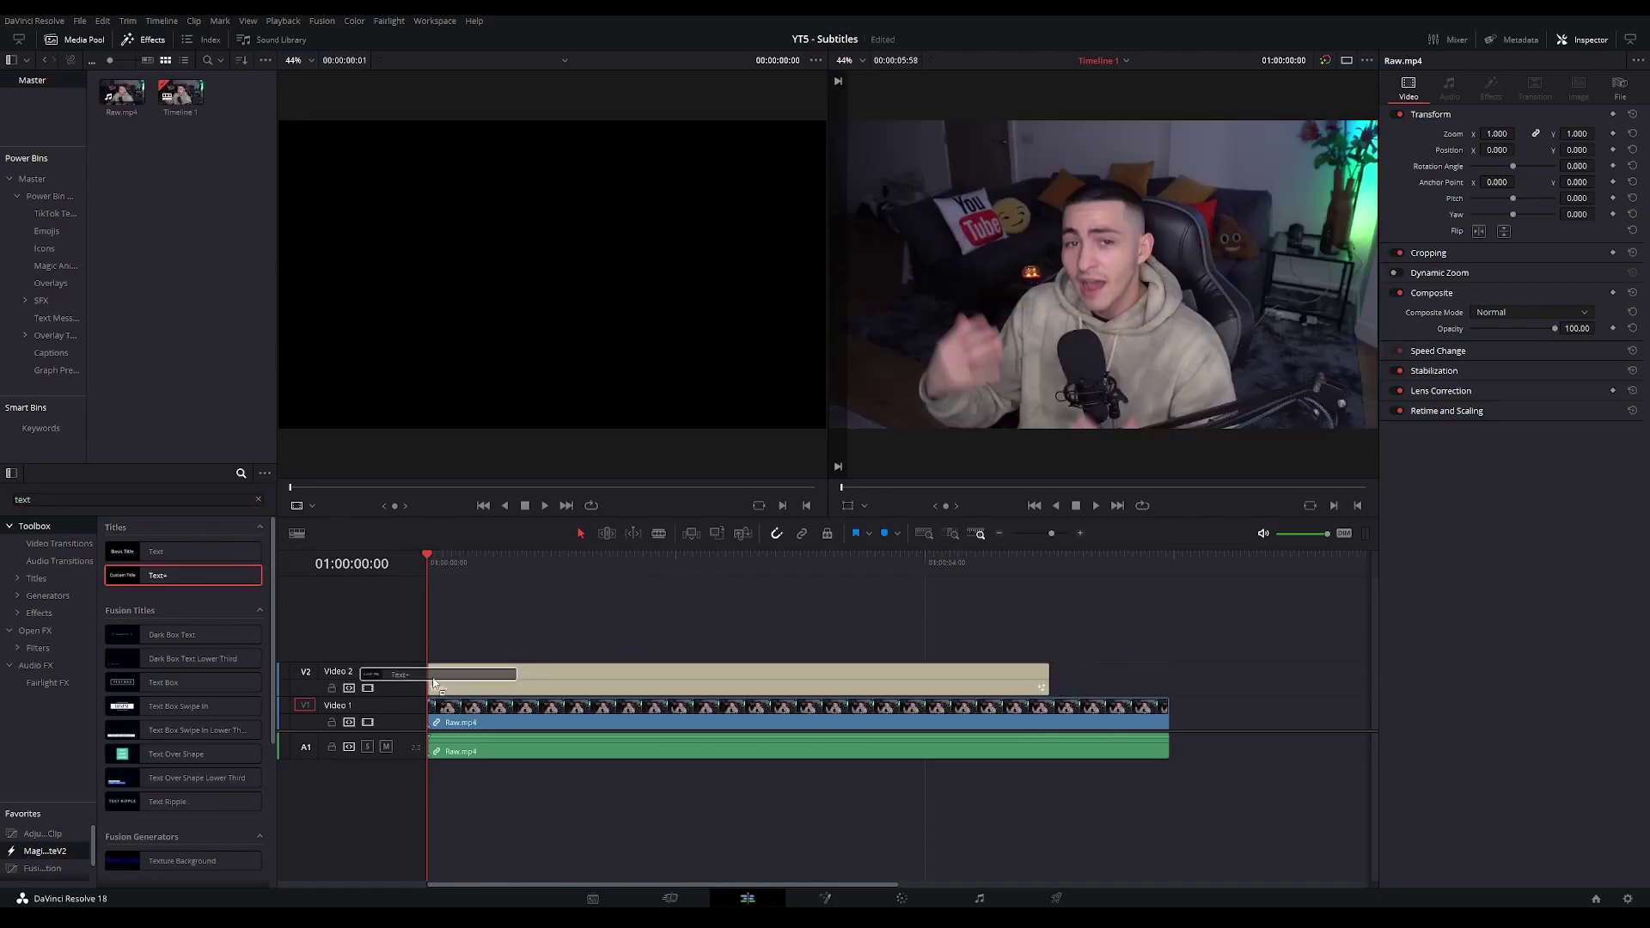
left_click_drag(1042, 673, 1167, 673)
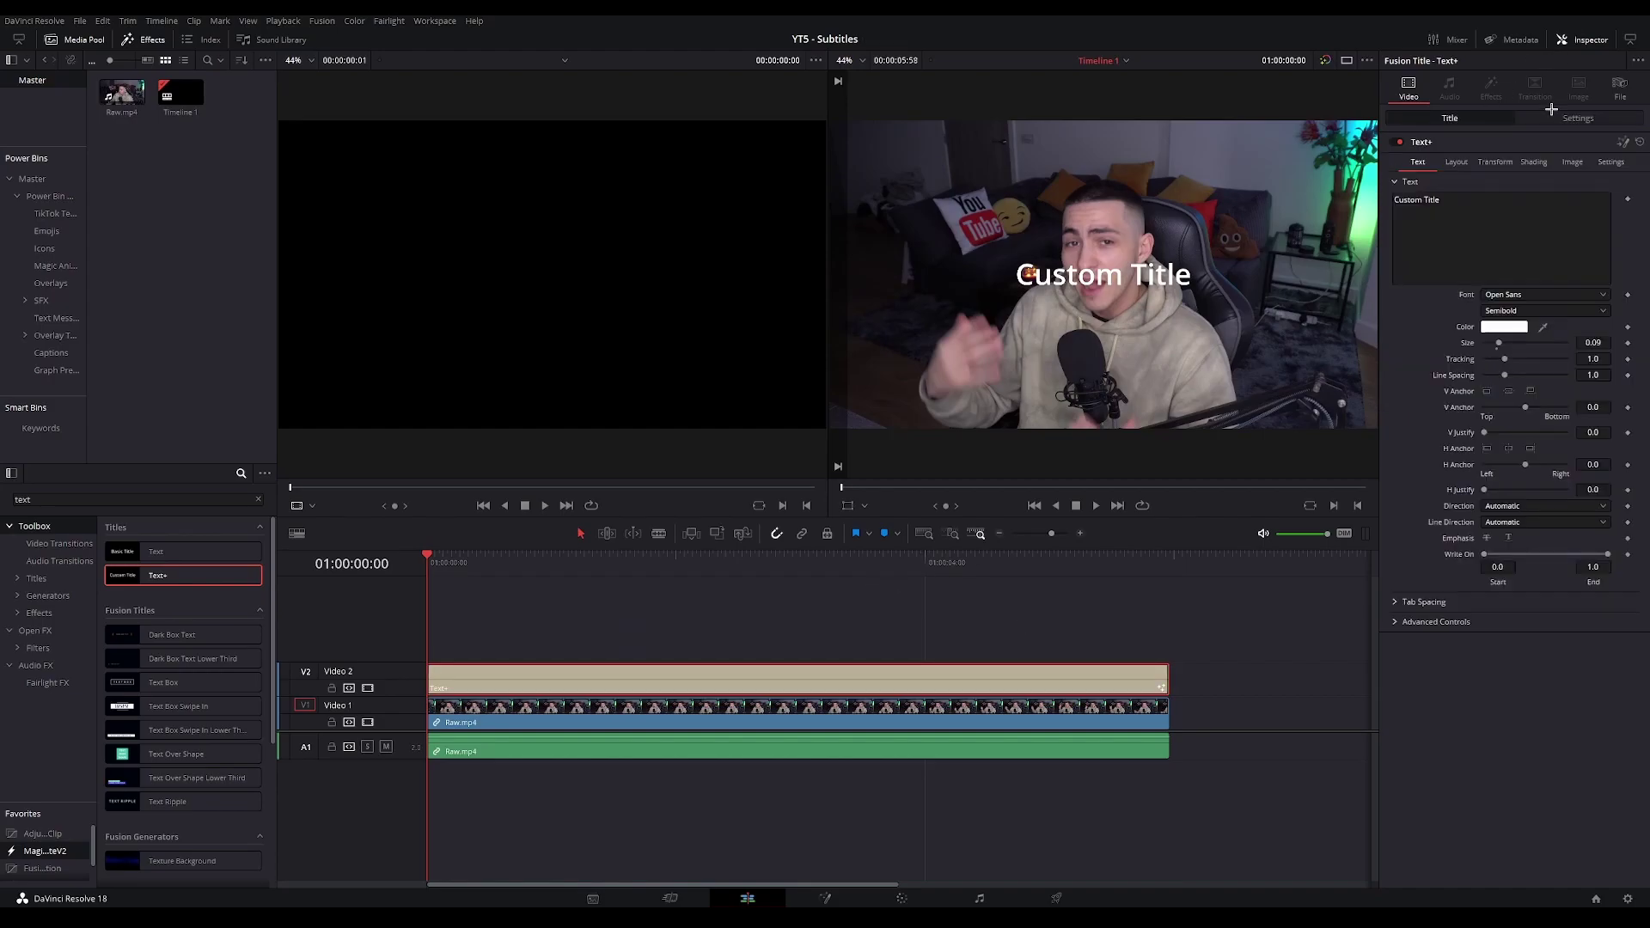
- Set the title font to SF Pro Display and lower its Y position to -457
left_click(1508, 292)
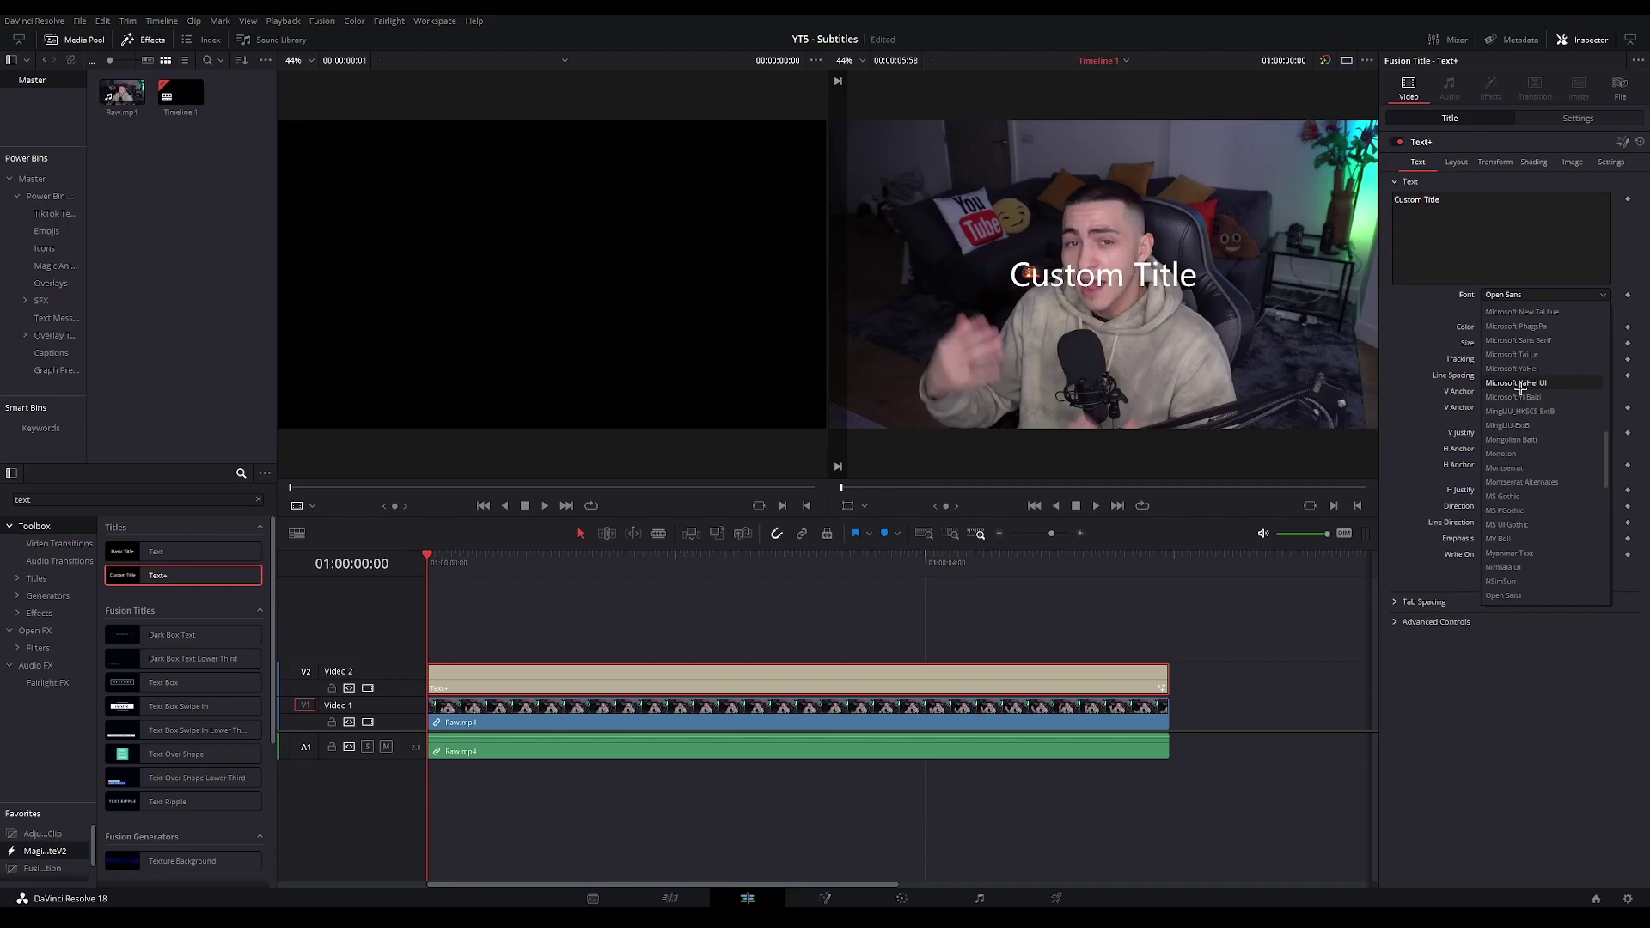
scroll(1520, 389, "down", 6)
scroll(1520, 388, "down", 2)
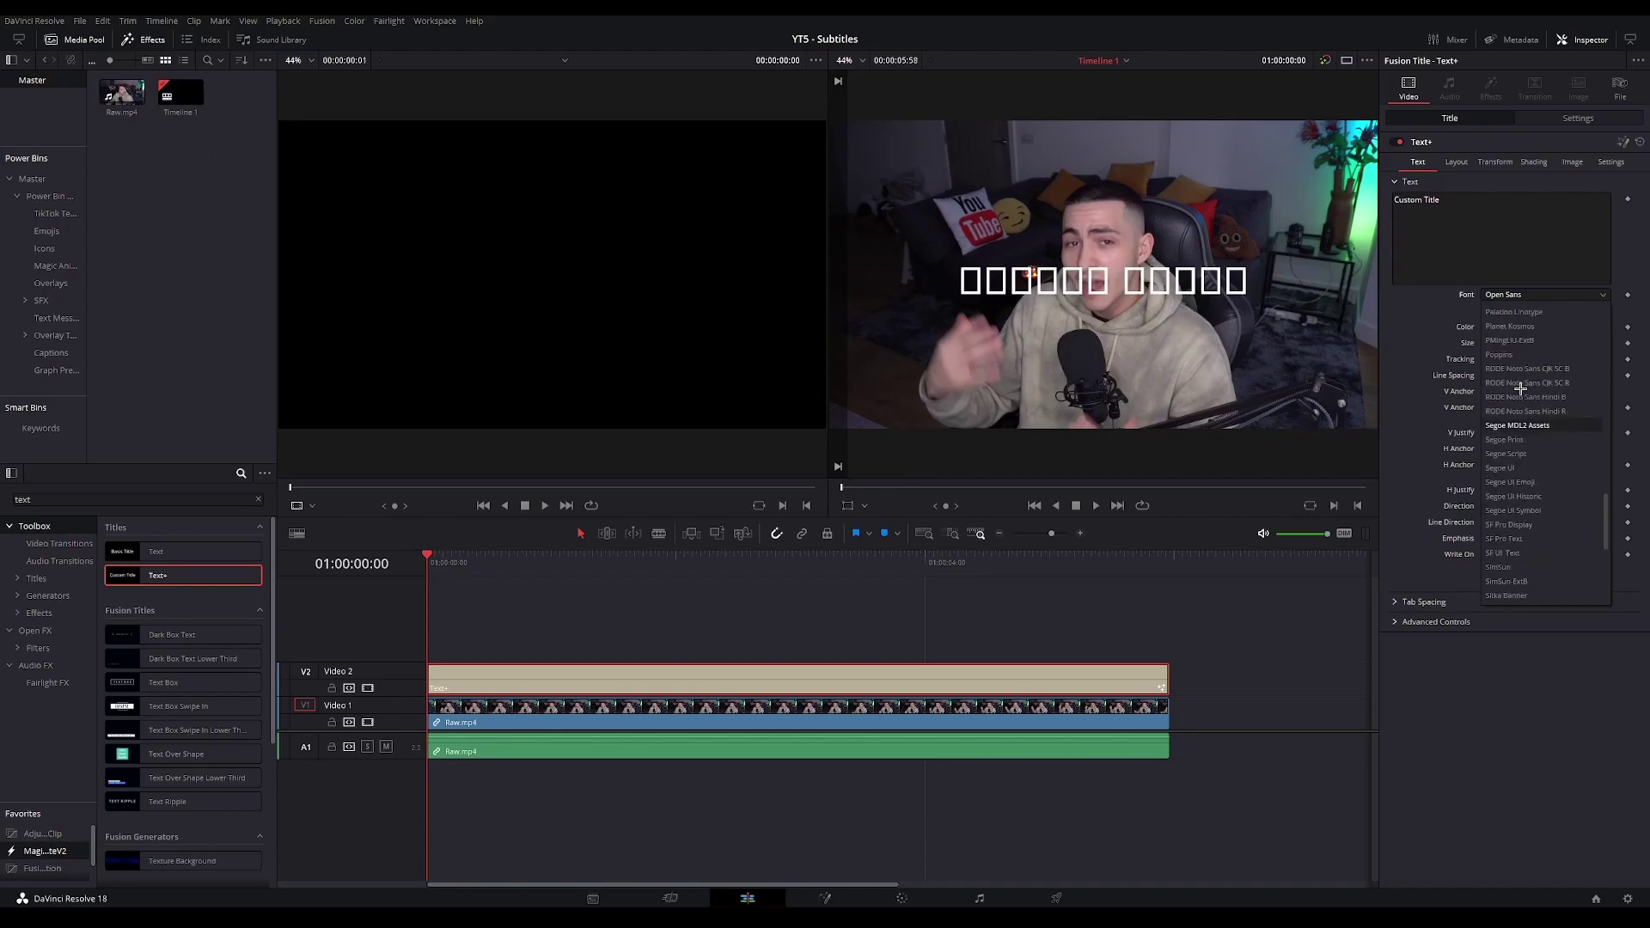
left_click(1537, 476)
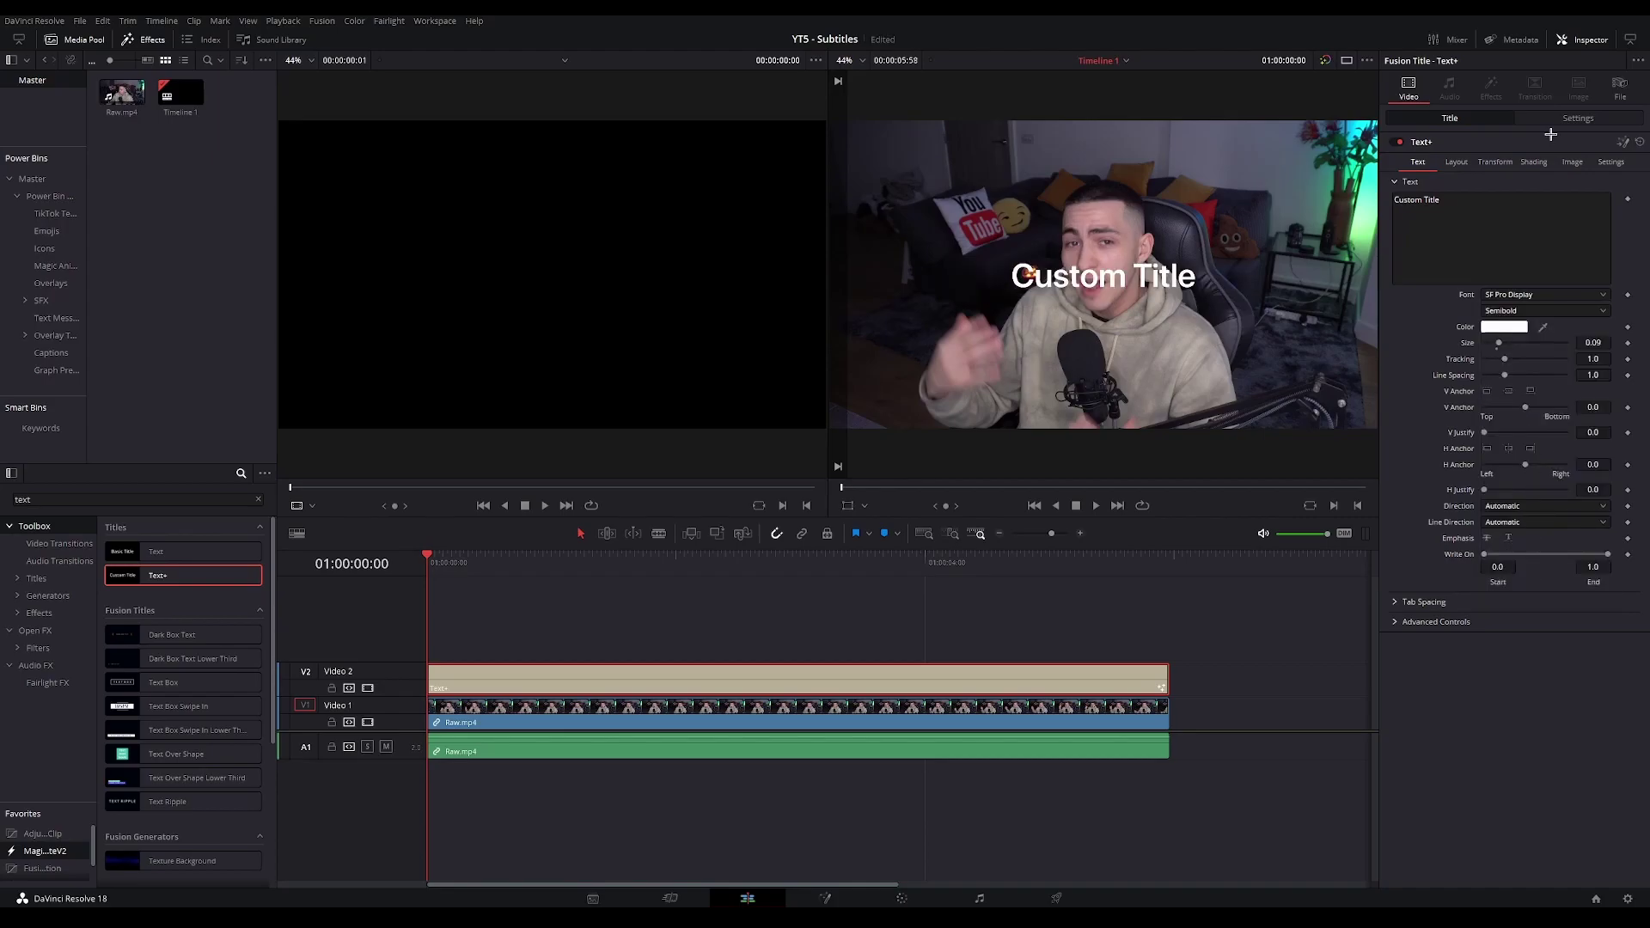
left_click(1573, 117)
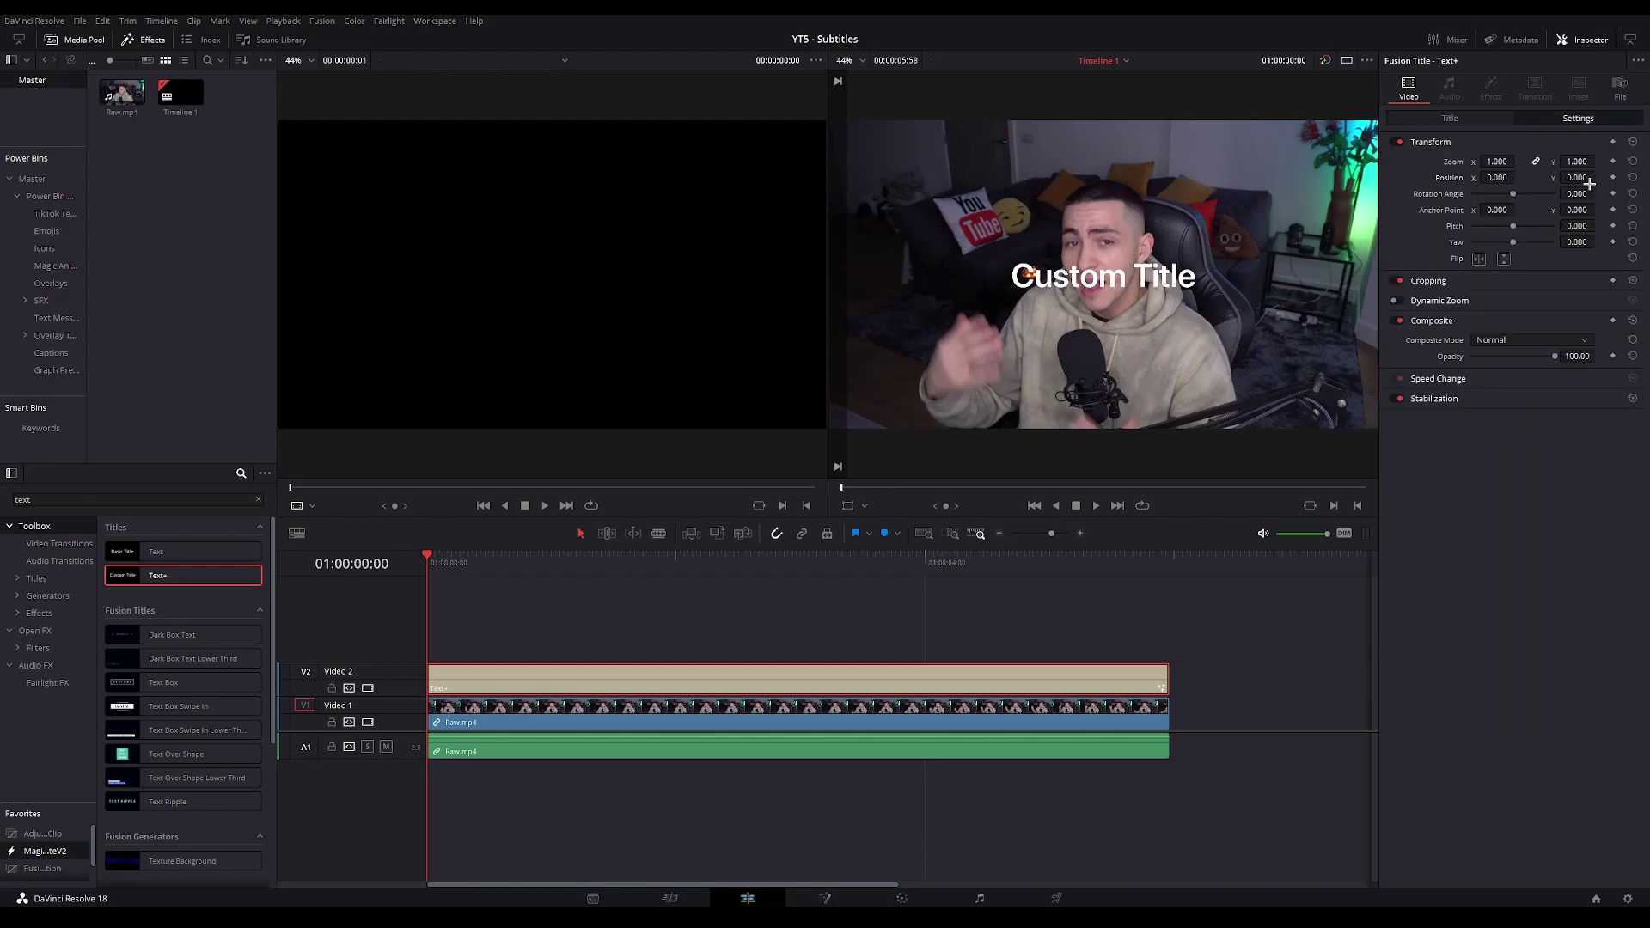
left_click_drag(1576, 177, 1512, 177)
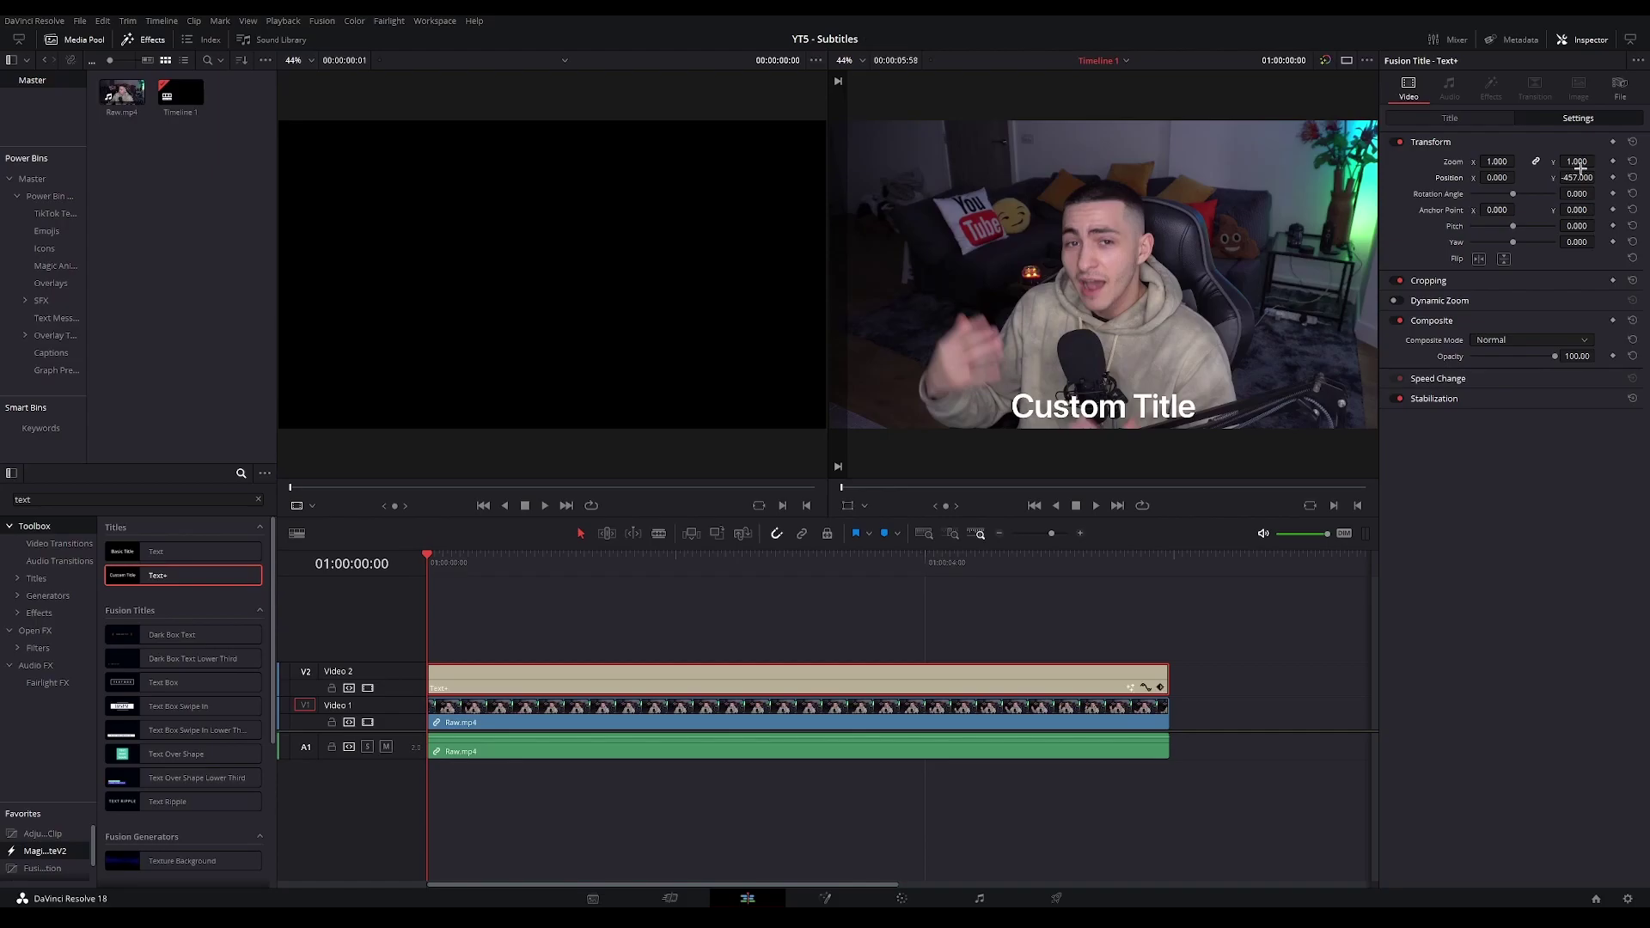
- Change the title's text size from 0.09 to 0.08
left_click(1449, 118)
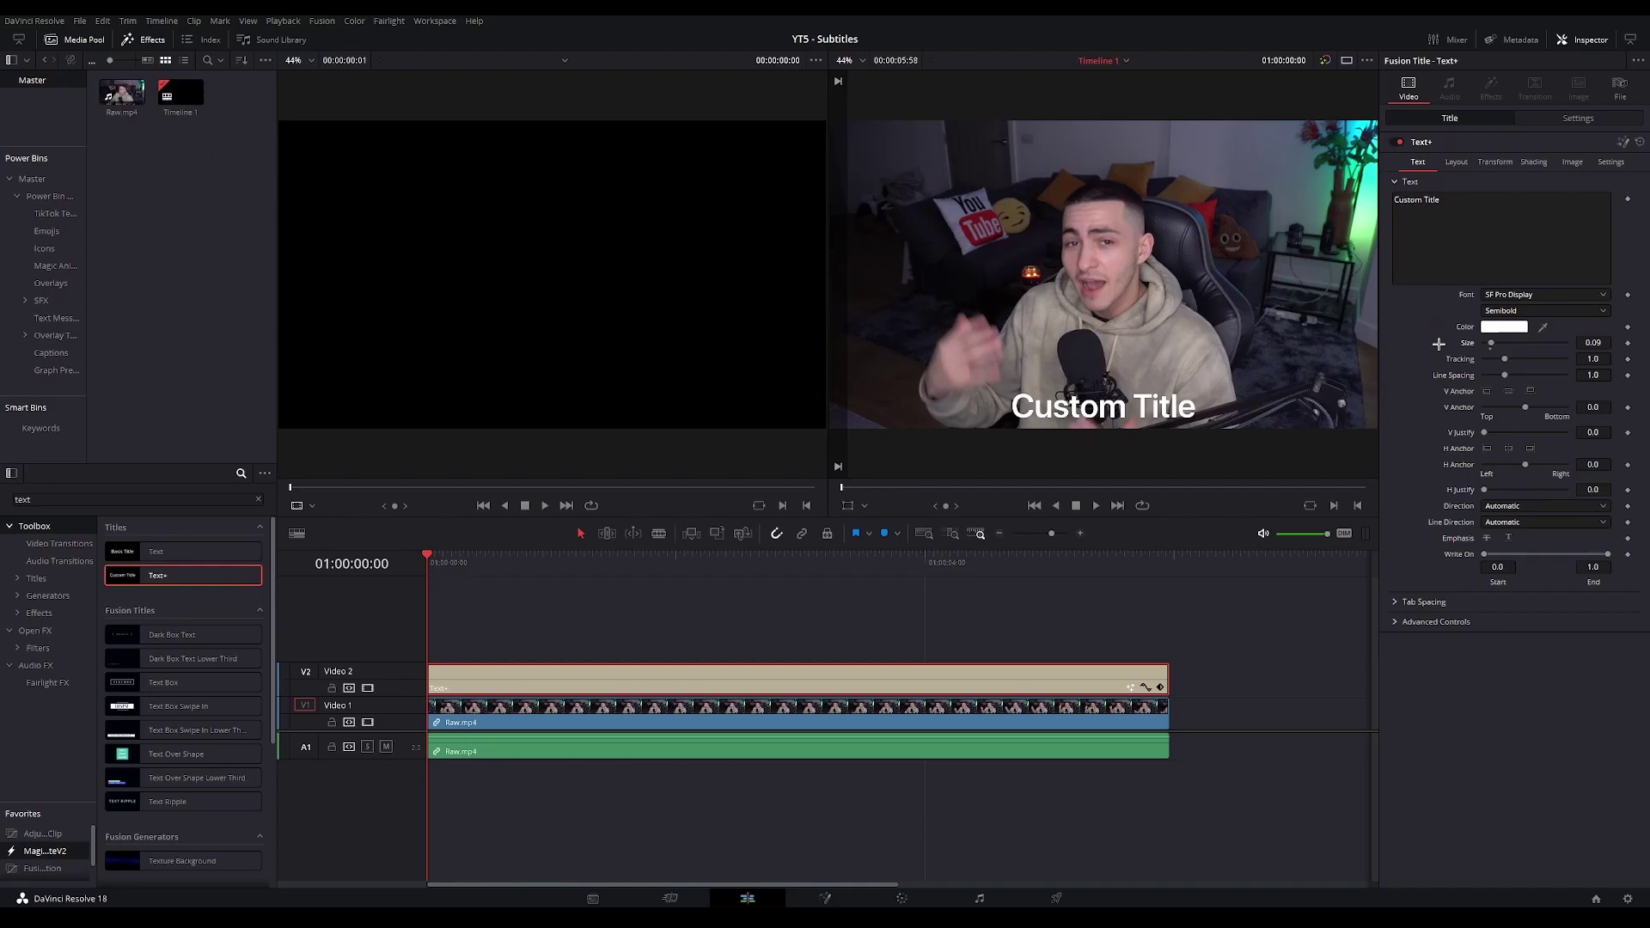
left_click(1593, 342)
key("BackSpace")
type("0.08")
key("Tab")
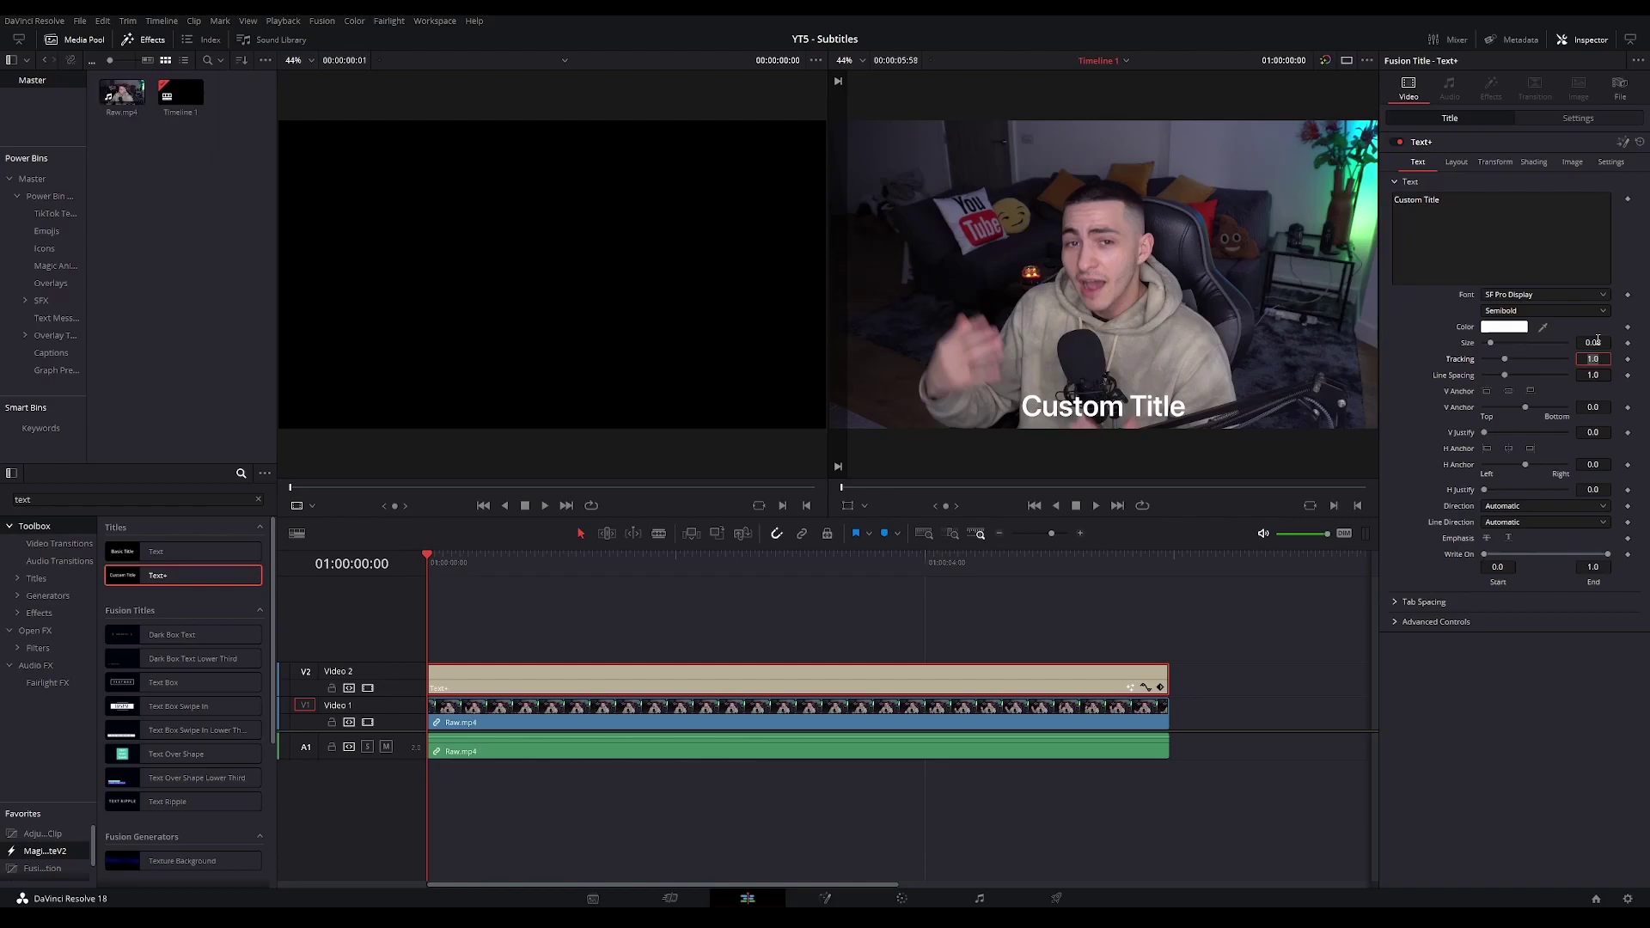
left_click(1060, 277)
- Enable a black outline on the title with thickness 0.078
left_click(1532, 162)
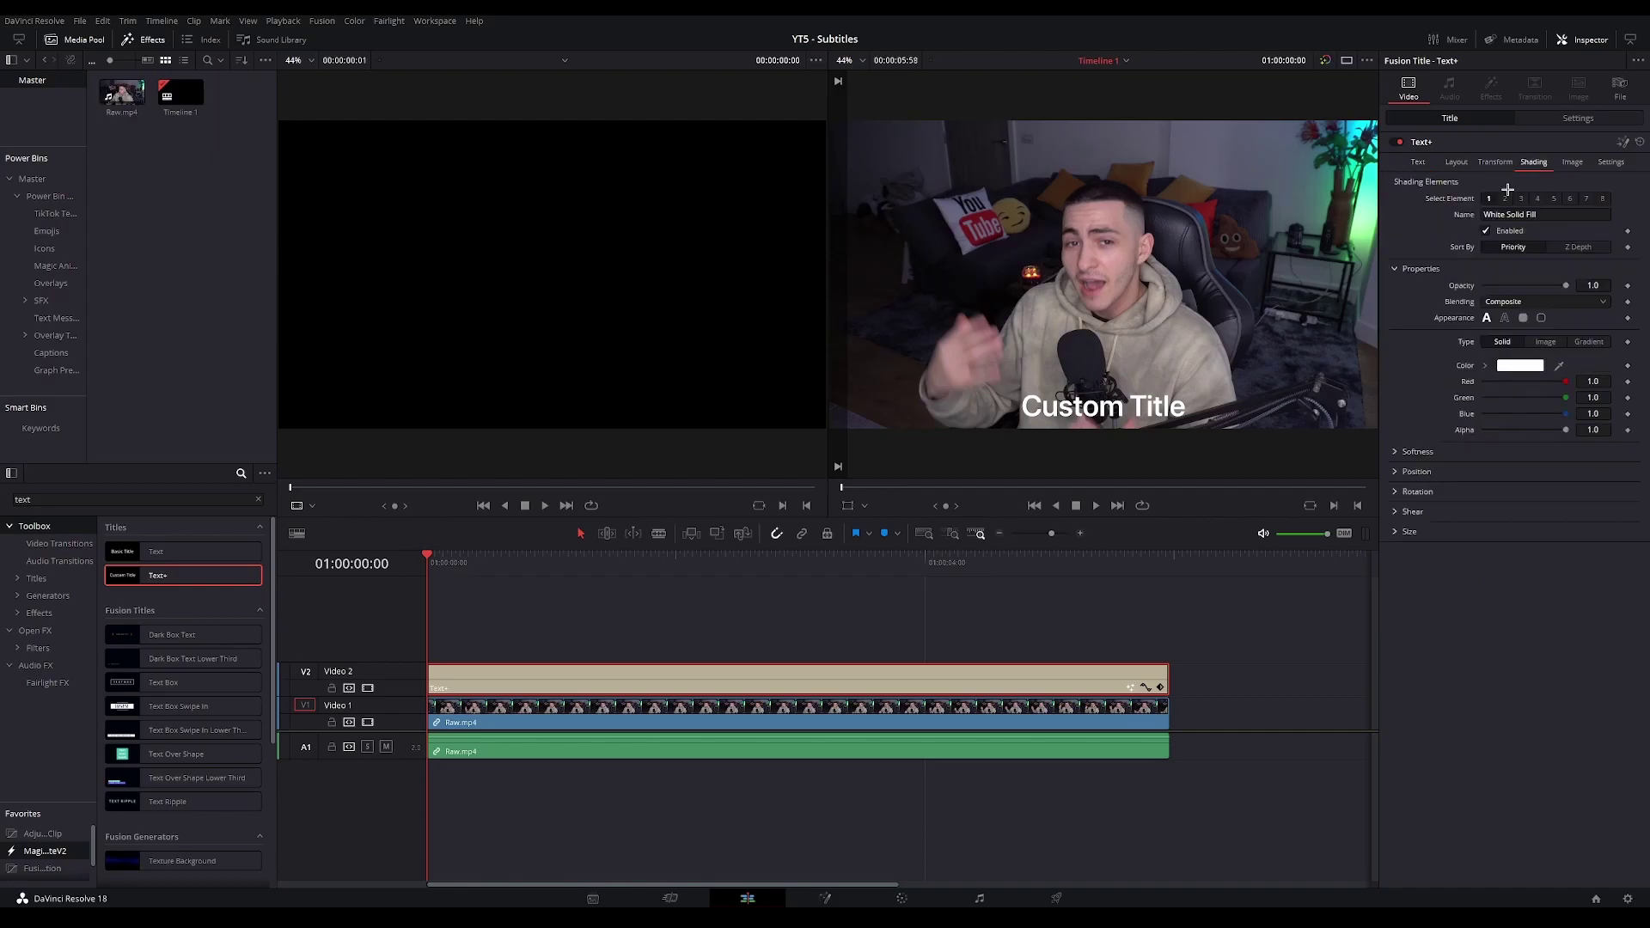
left_click(1483, 231)
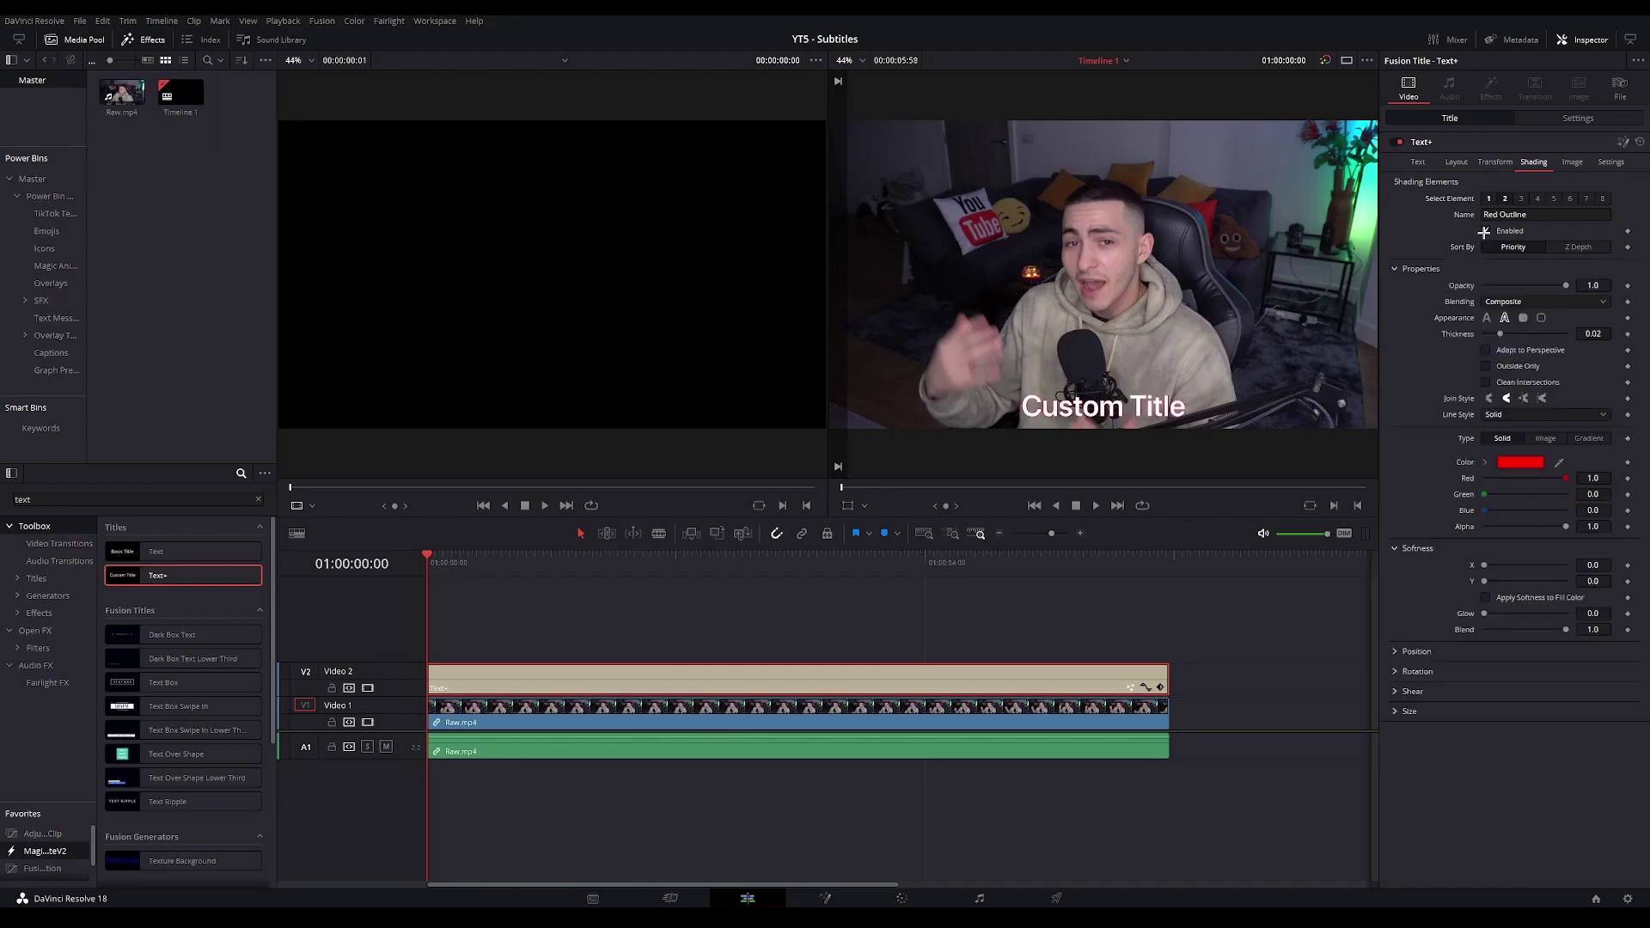
left_click_drag(1500, 334, 1547, 337)
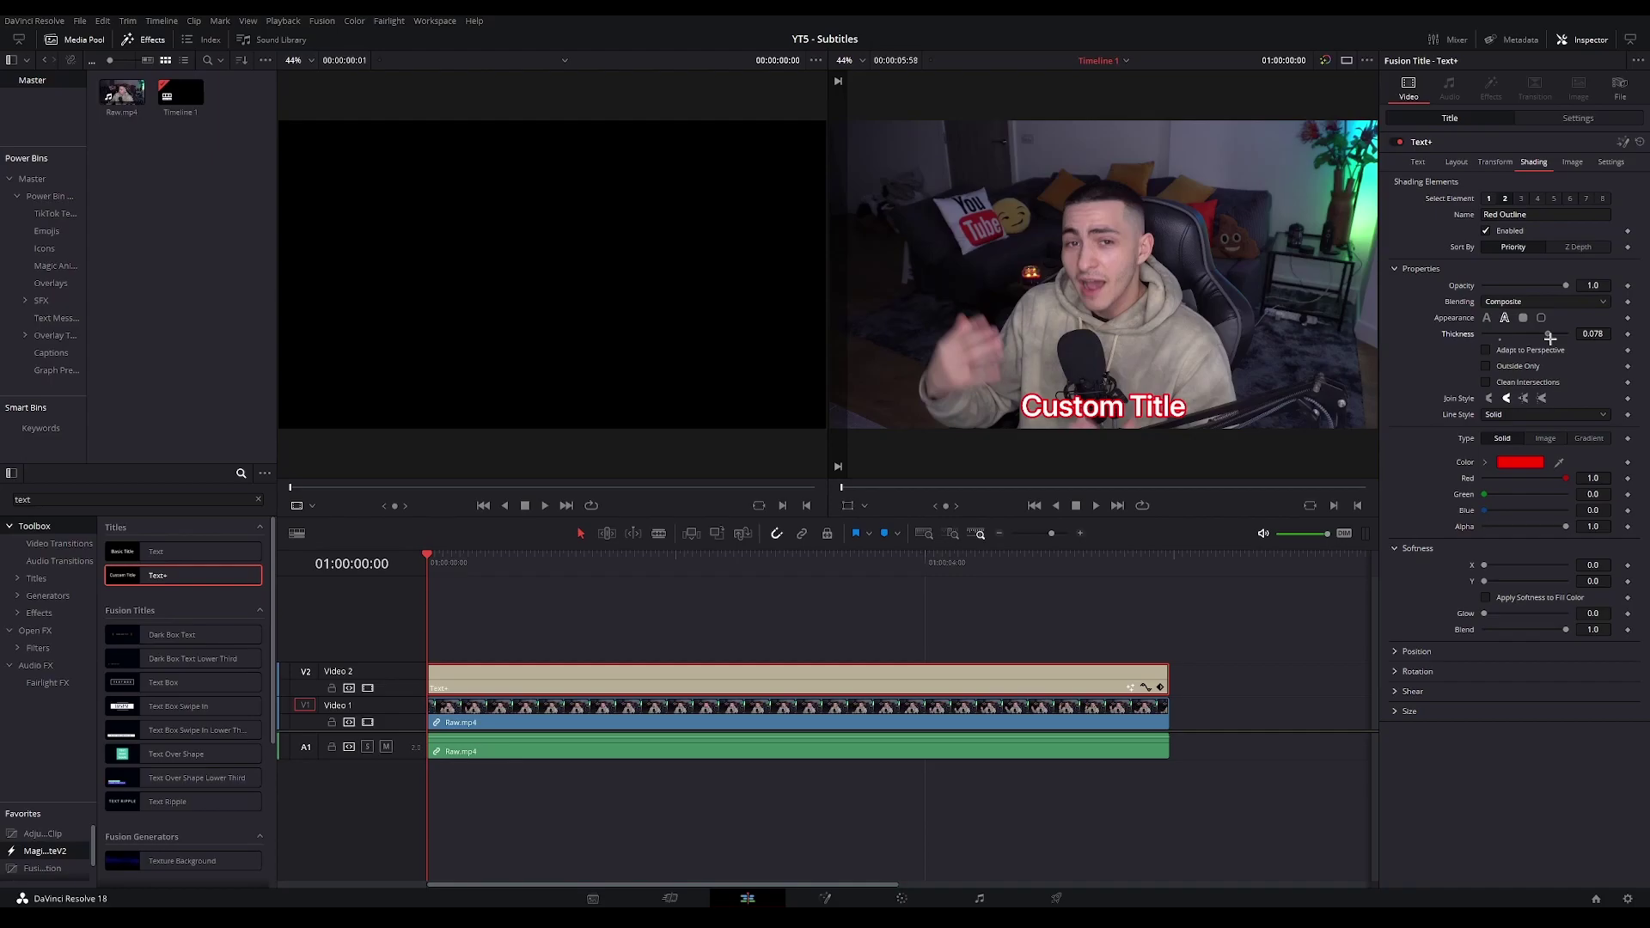
left_click(1520, 462)
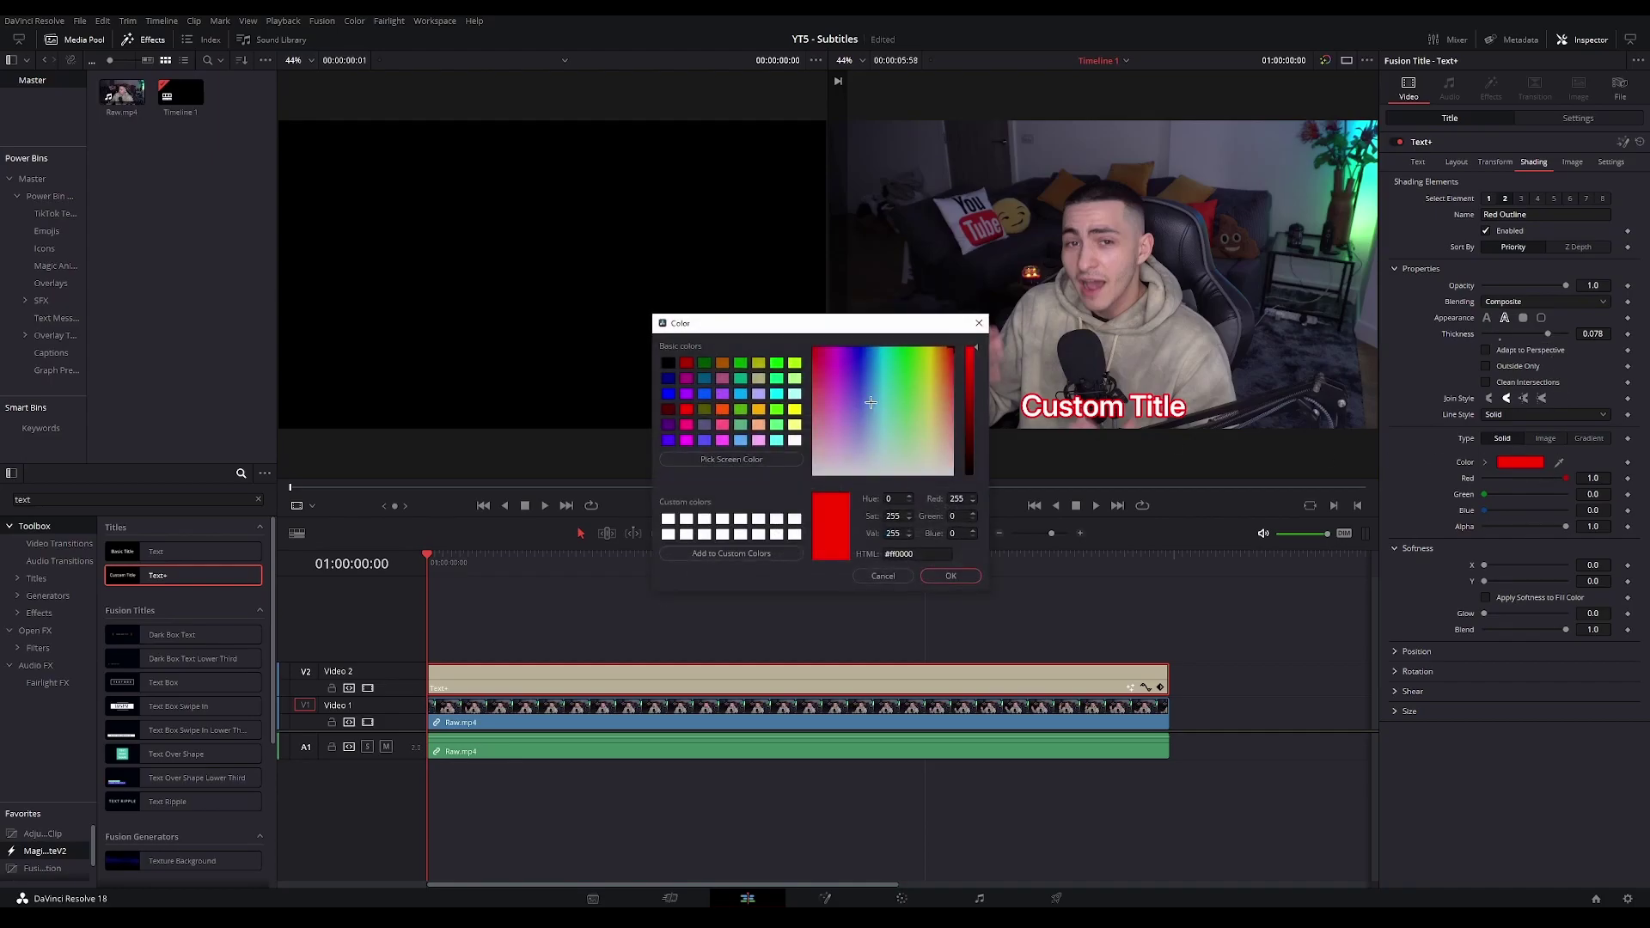
left_click(674, 364)
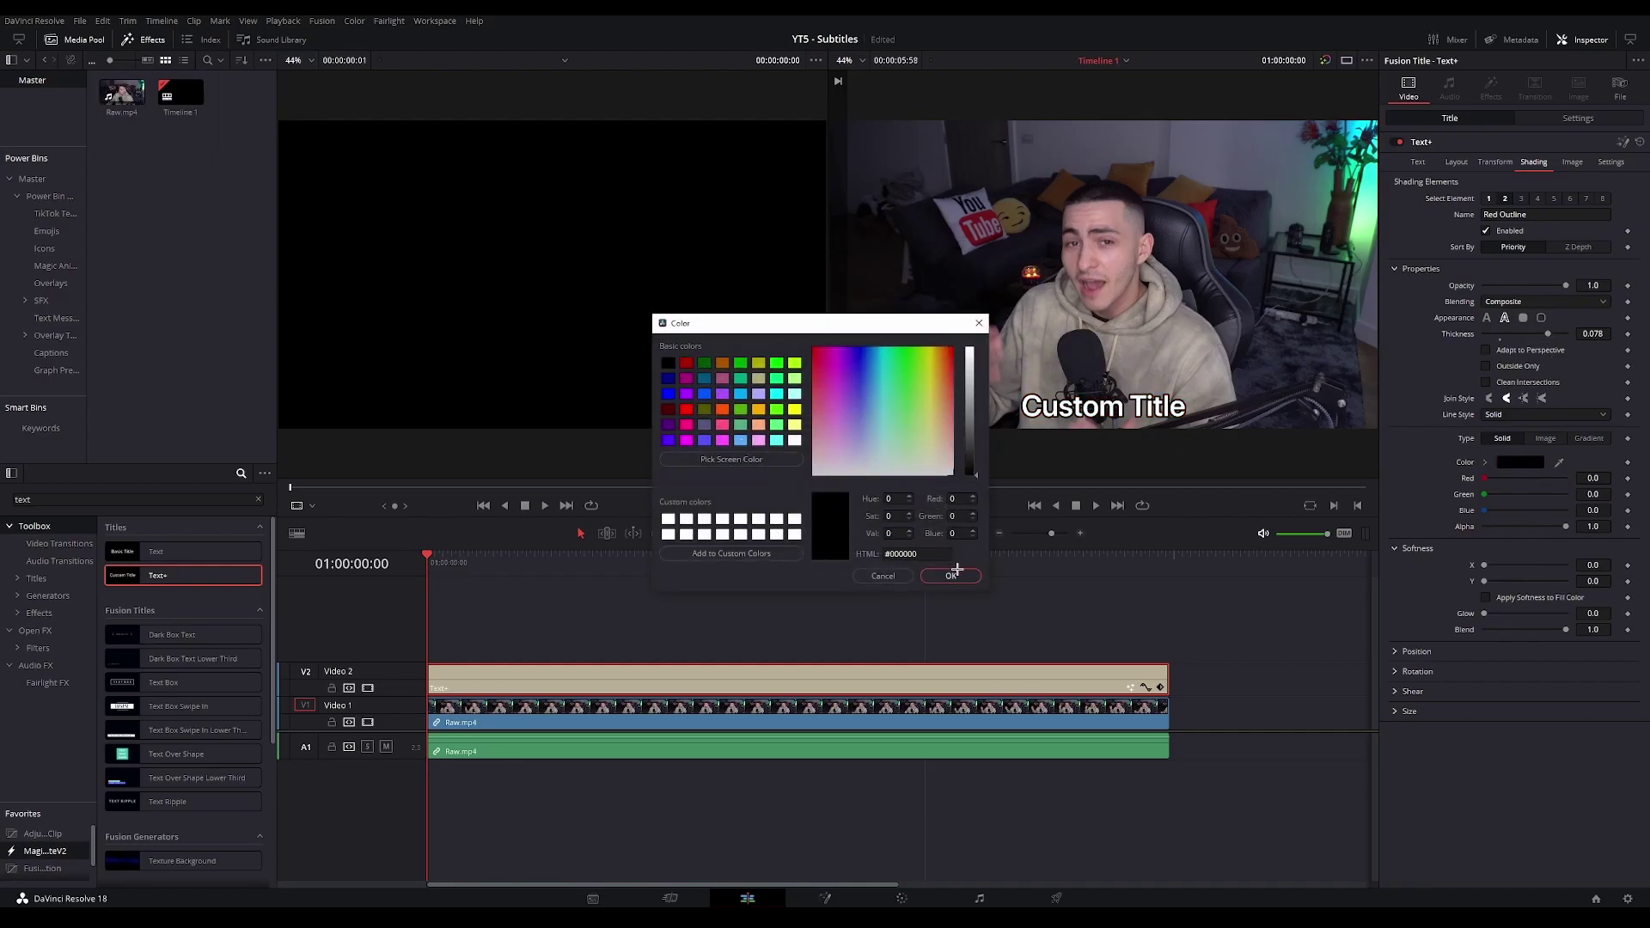
left_click(954, 573)
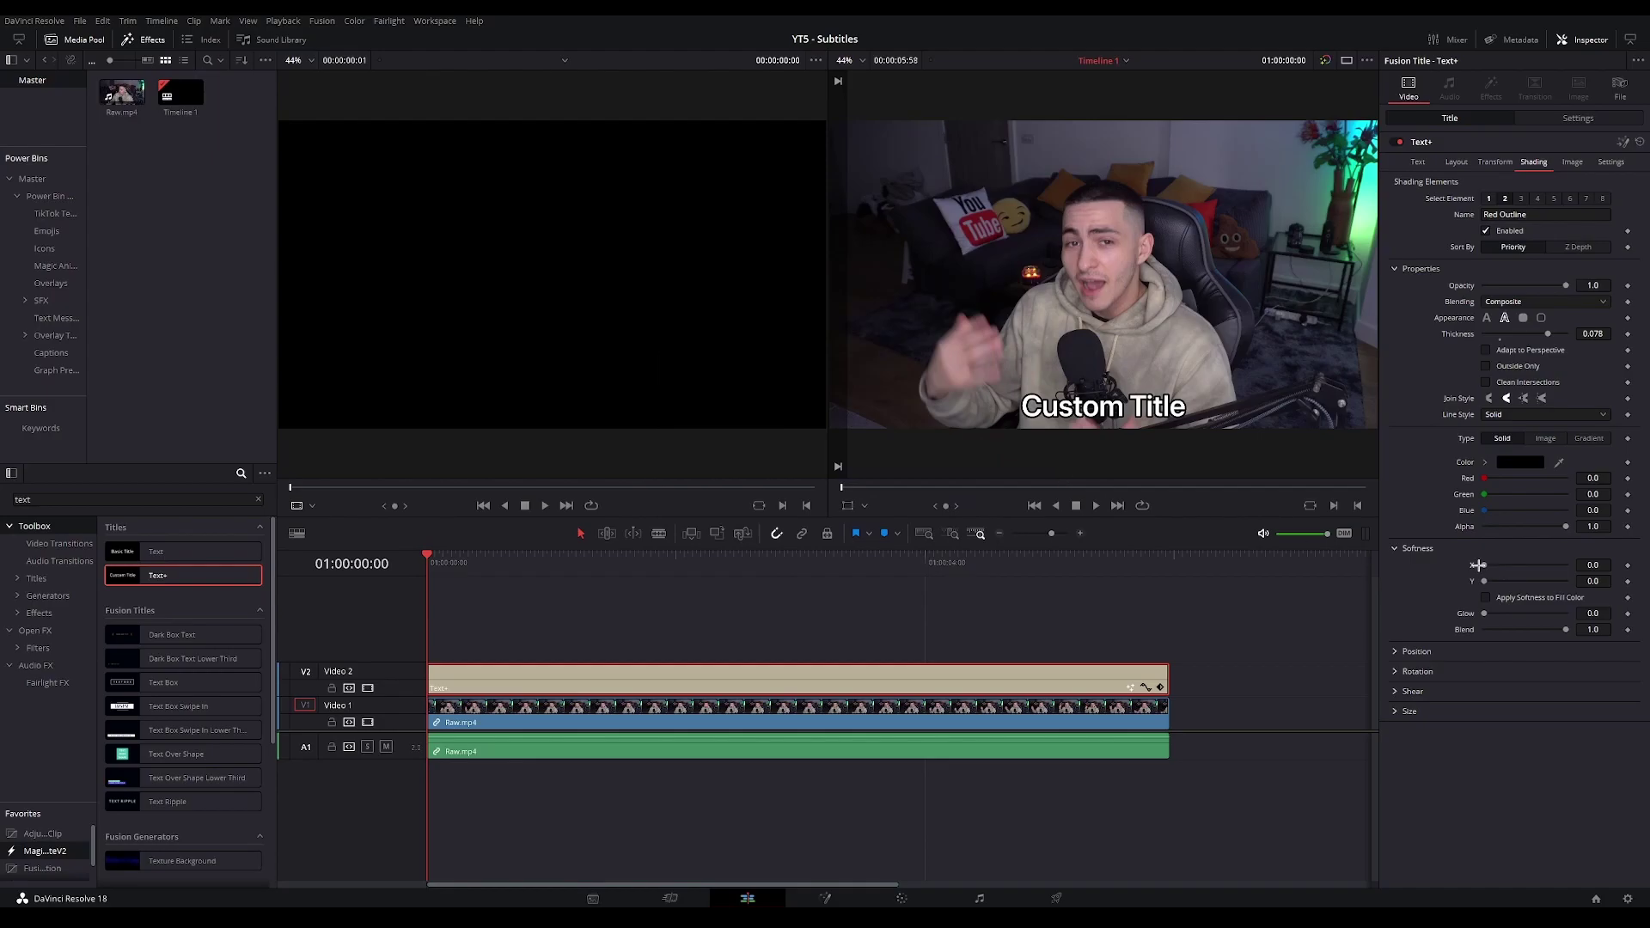
- Set the outline's X and Y softness to 5.5
left_click(1593, 565)
type("5")
key("Tab")
type("5.5")
key("Tab")
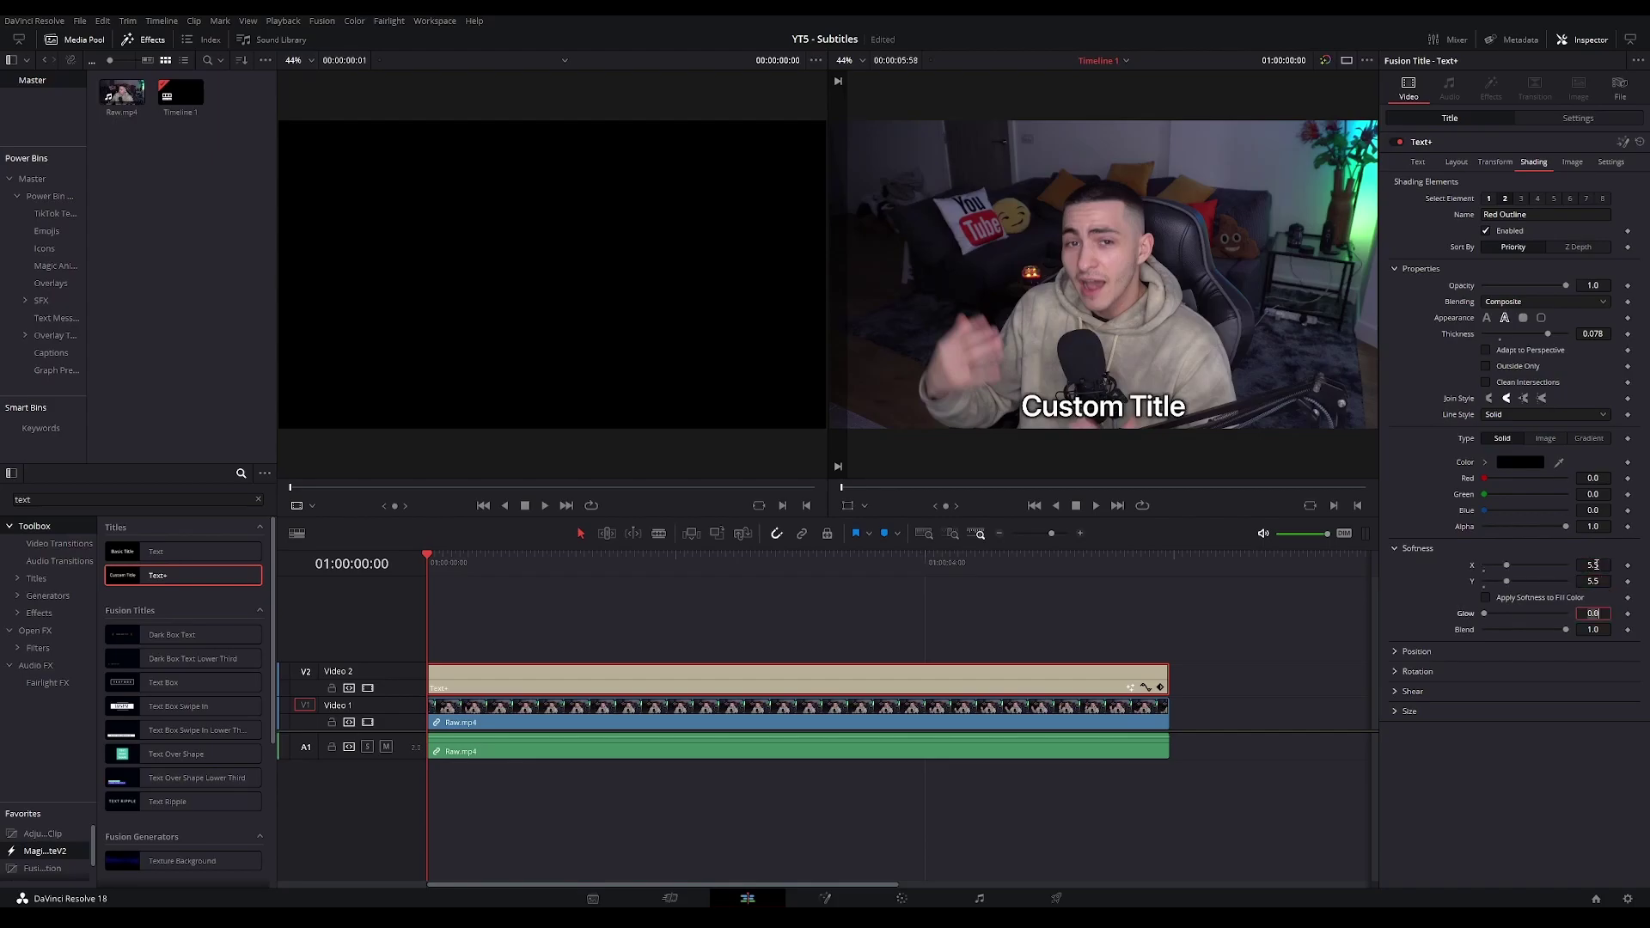
- Zoom the viewer out to 42% so the whole video frame fits
scroll(1127, 409, "up", 5)
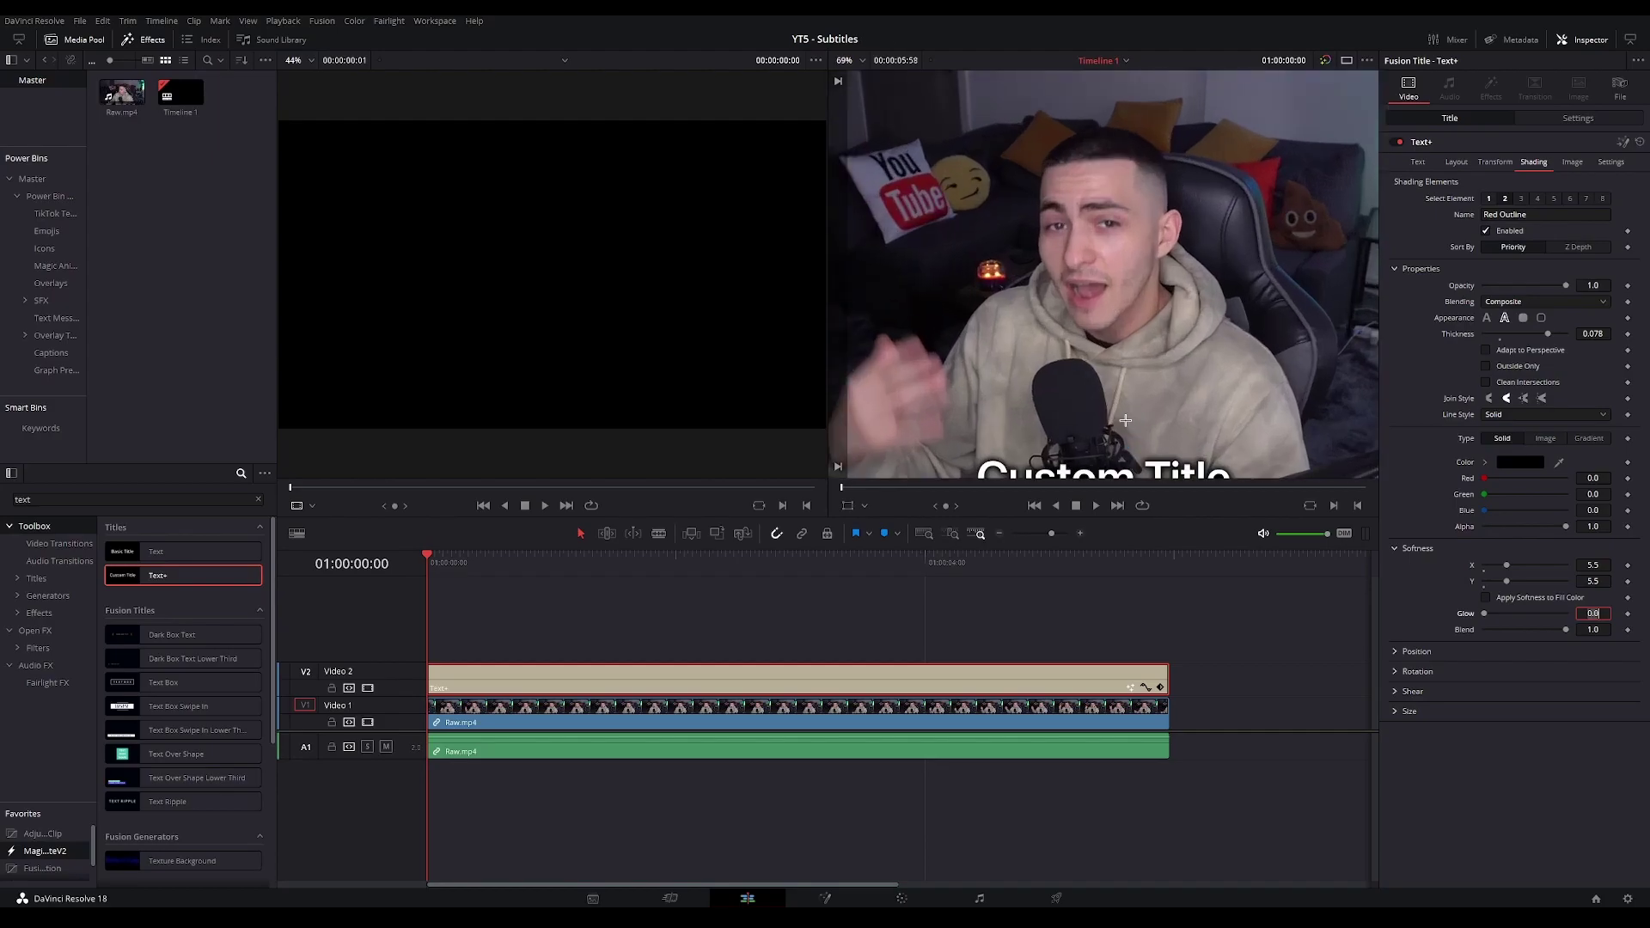
scroll(1127, 343, "down", 2)
scroll(1100, 327, "up", 2)
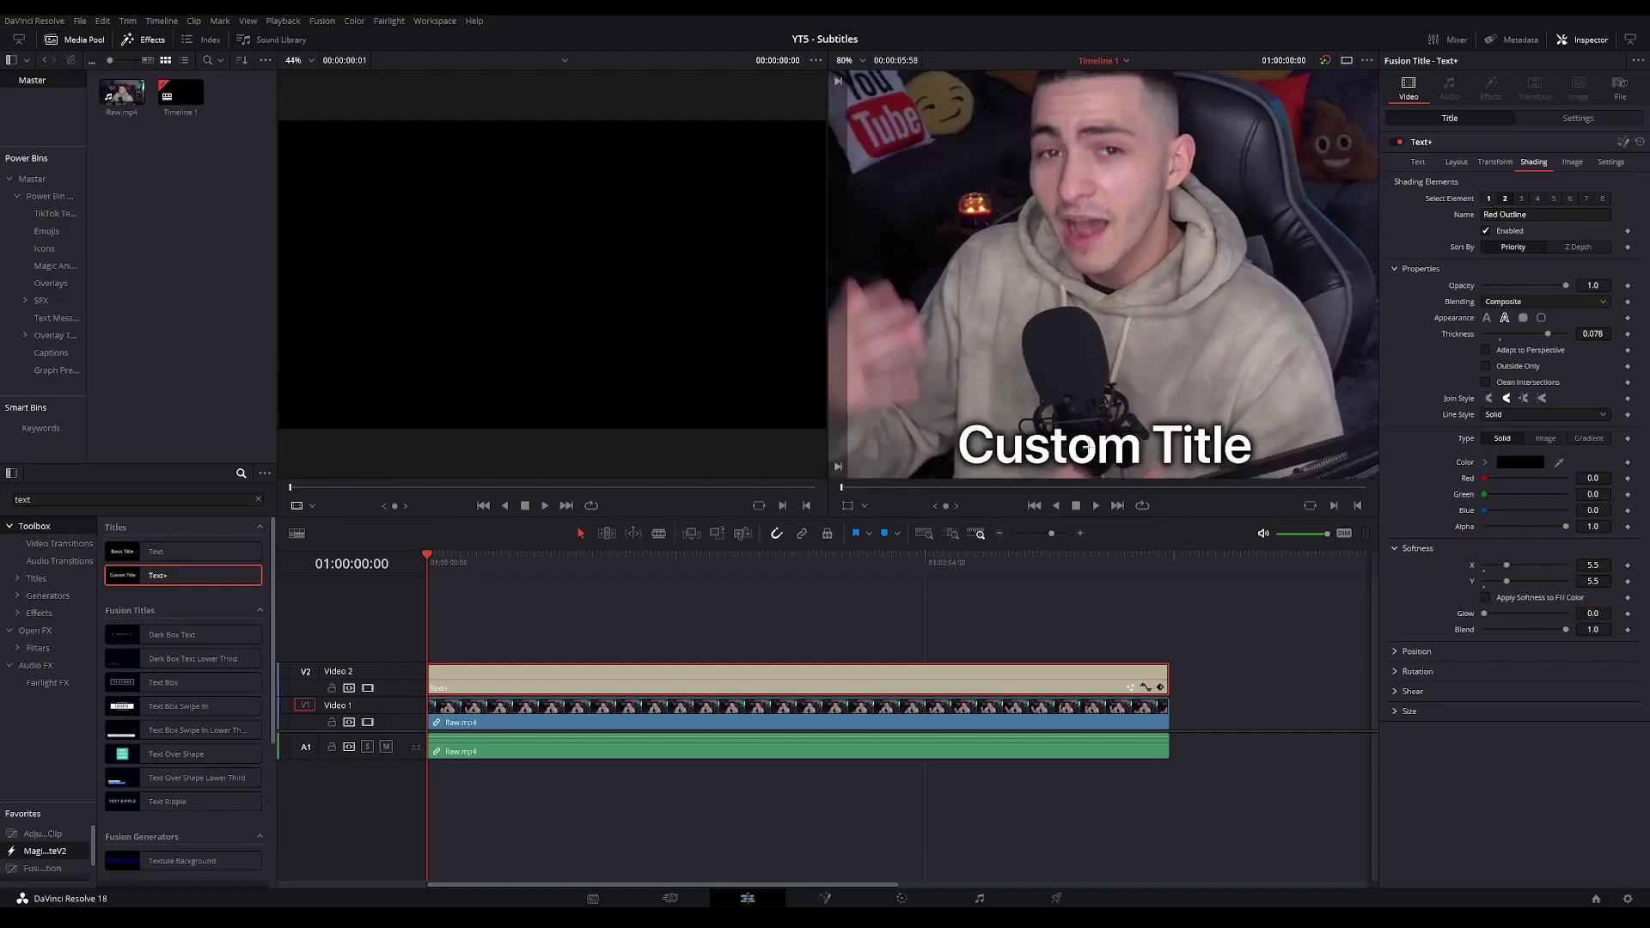
scroll(1067, 308, "down", 5)
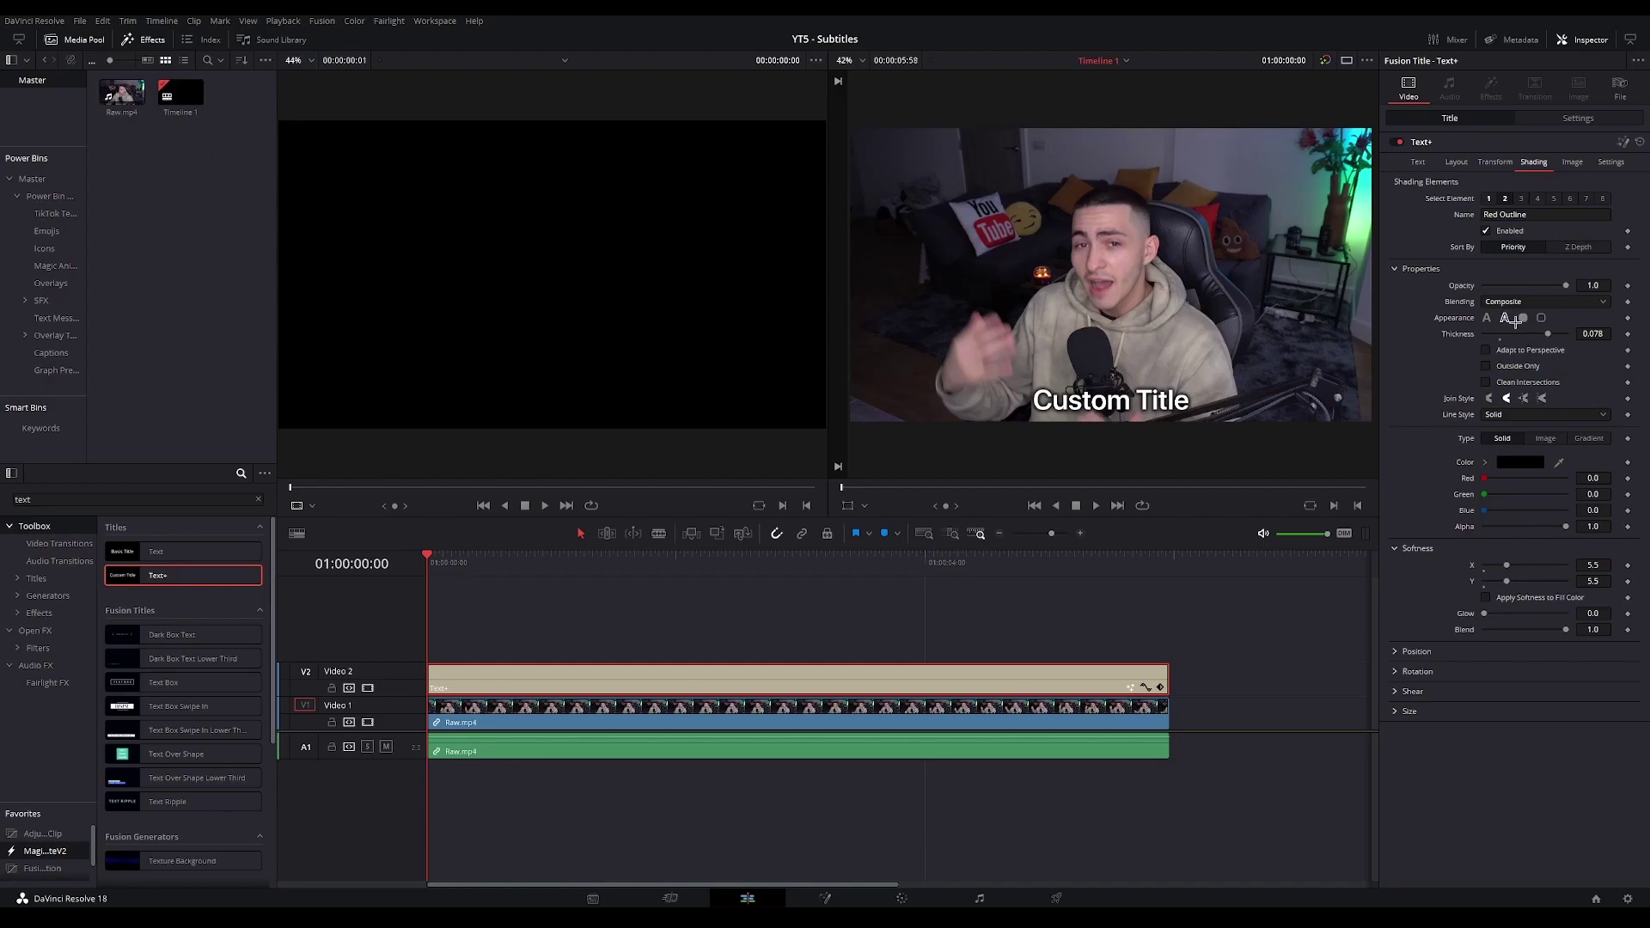
- Add a title size keyframe of 0.075 at the clip's start
left_click(1414, 163)
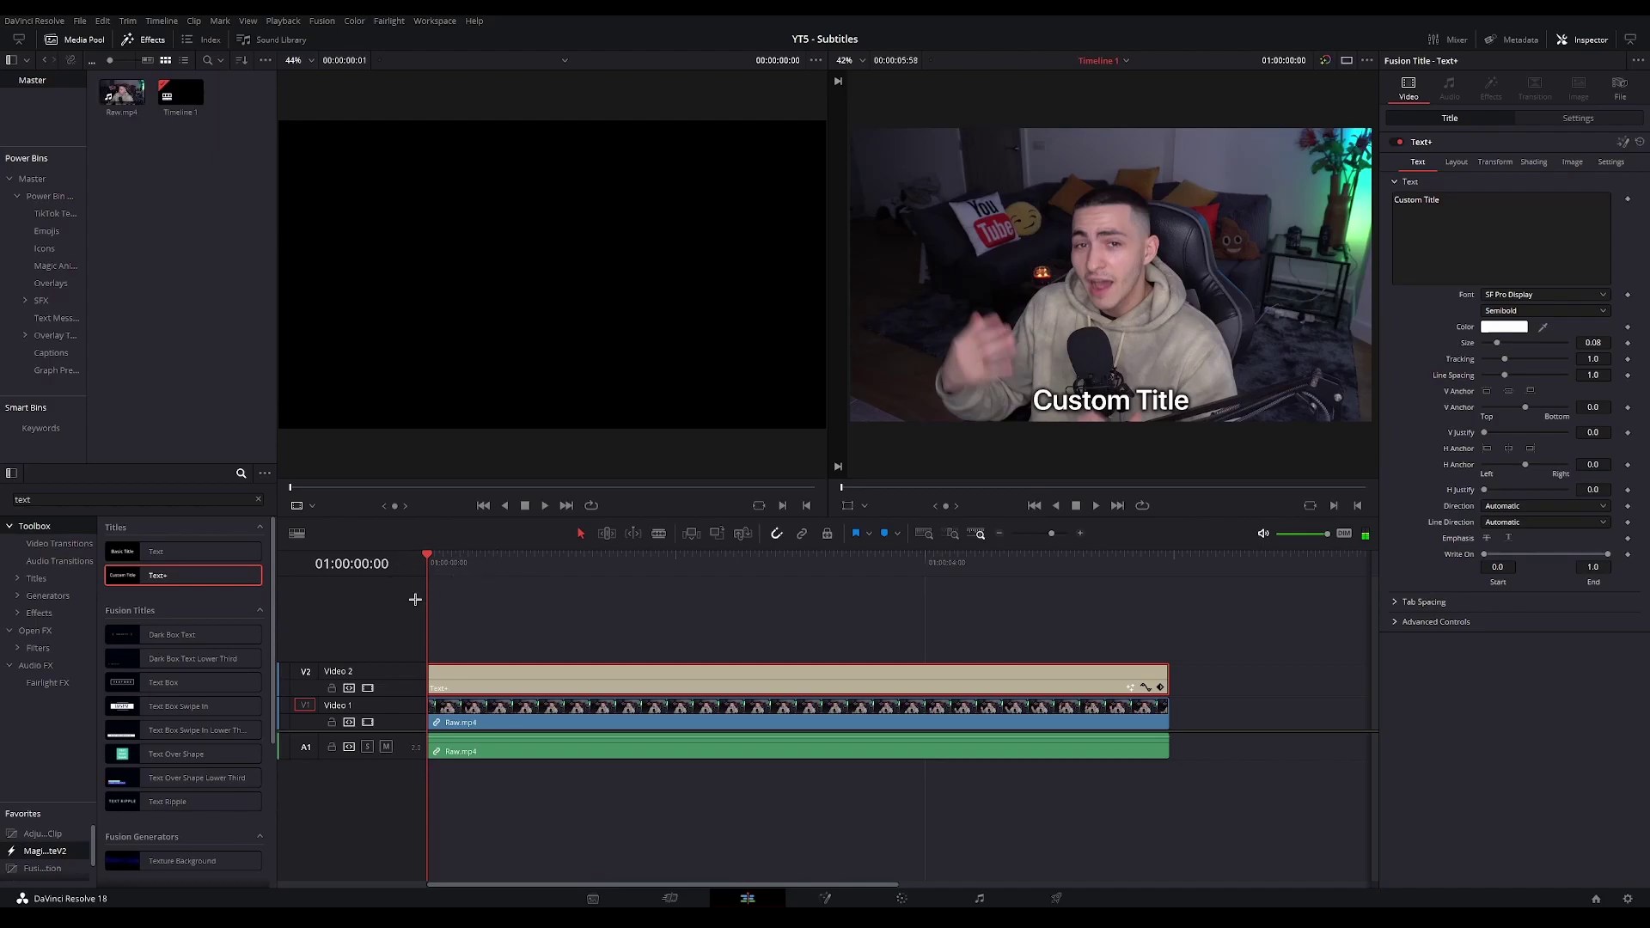
left_click(1627, 343)
type("0.075")
key("Tab")
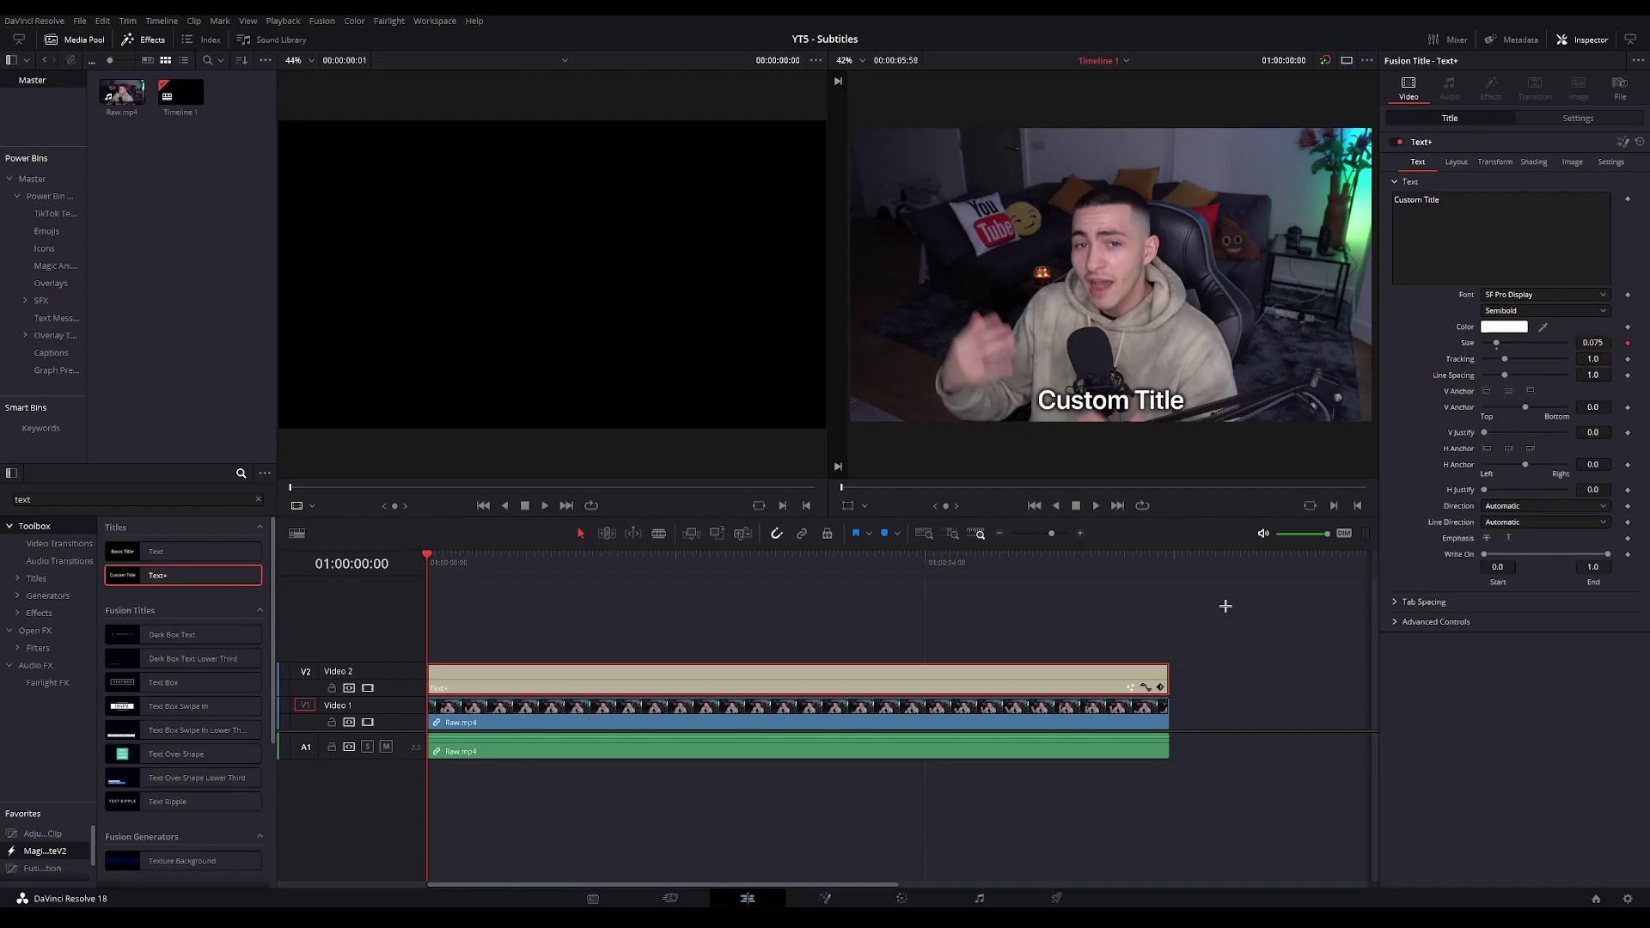
- Keyframe the size to about 0.082 at frame 5 and 0.08 at frame 8
key("Right")
key("Right")
key("Right")
key("Right")
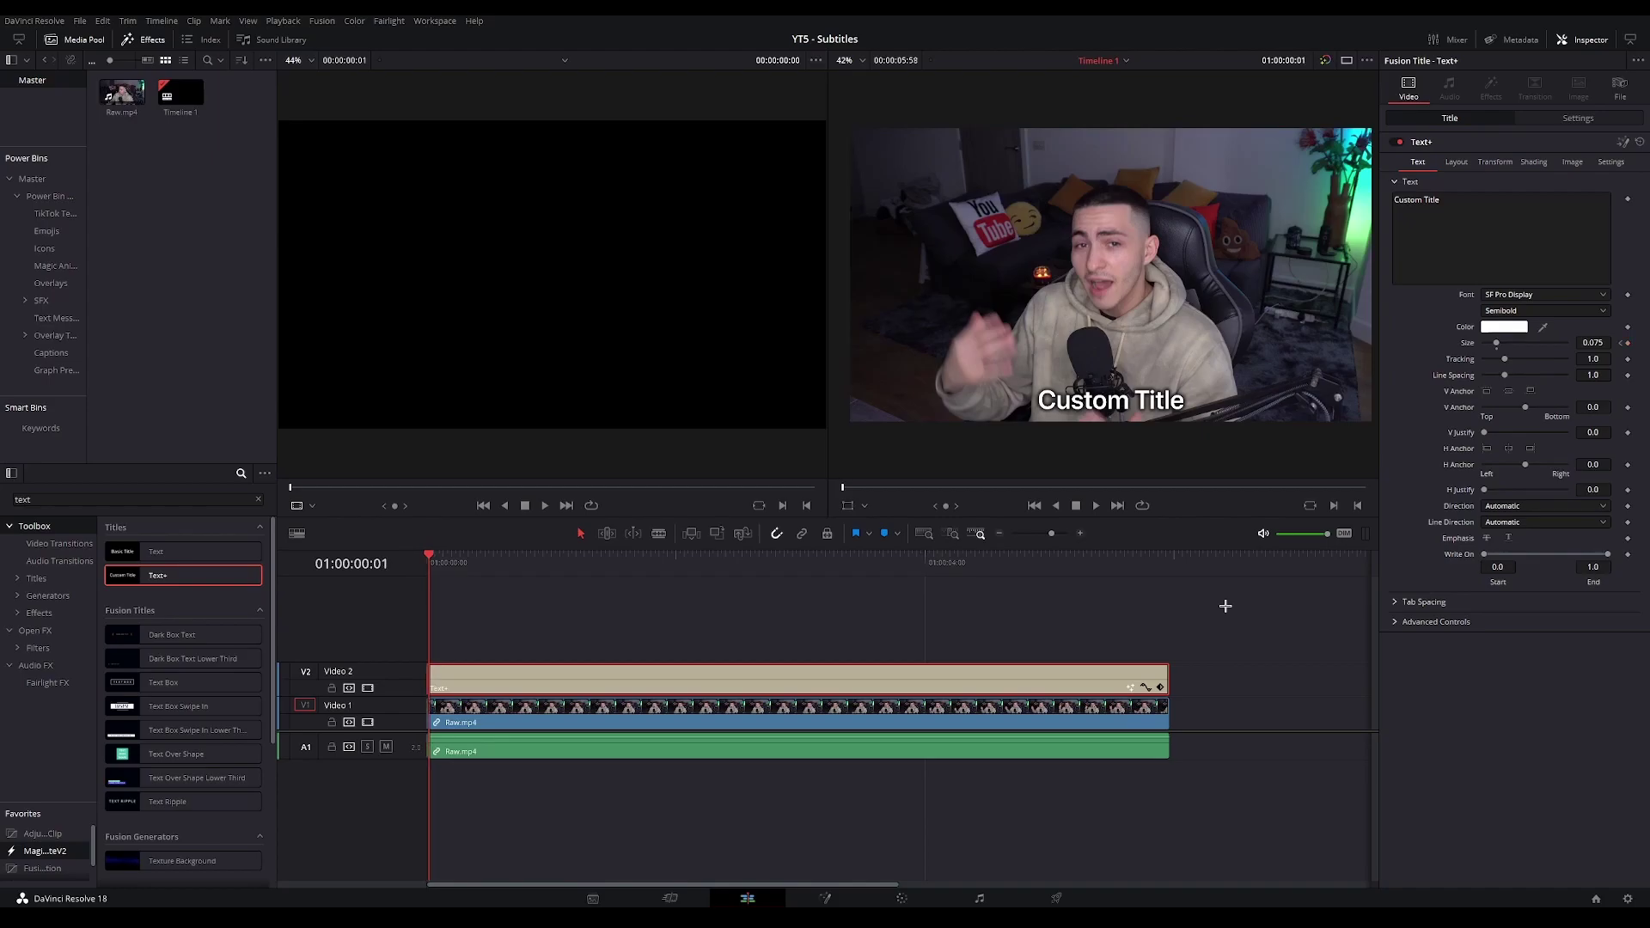
key("Right")
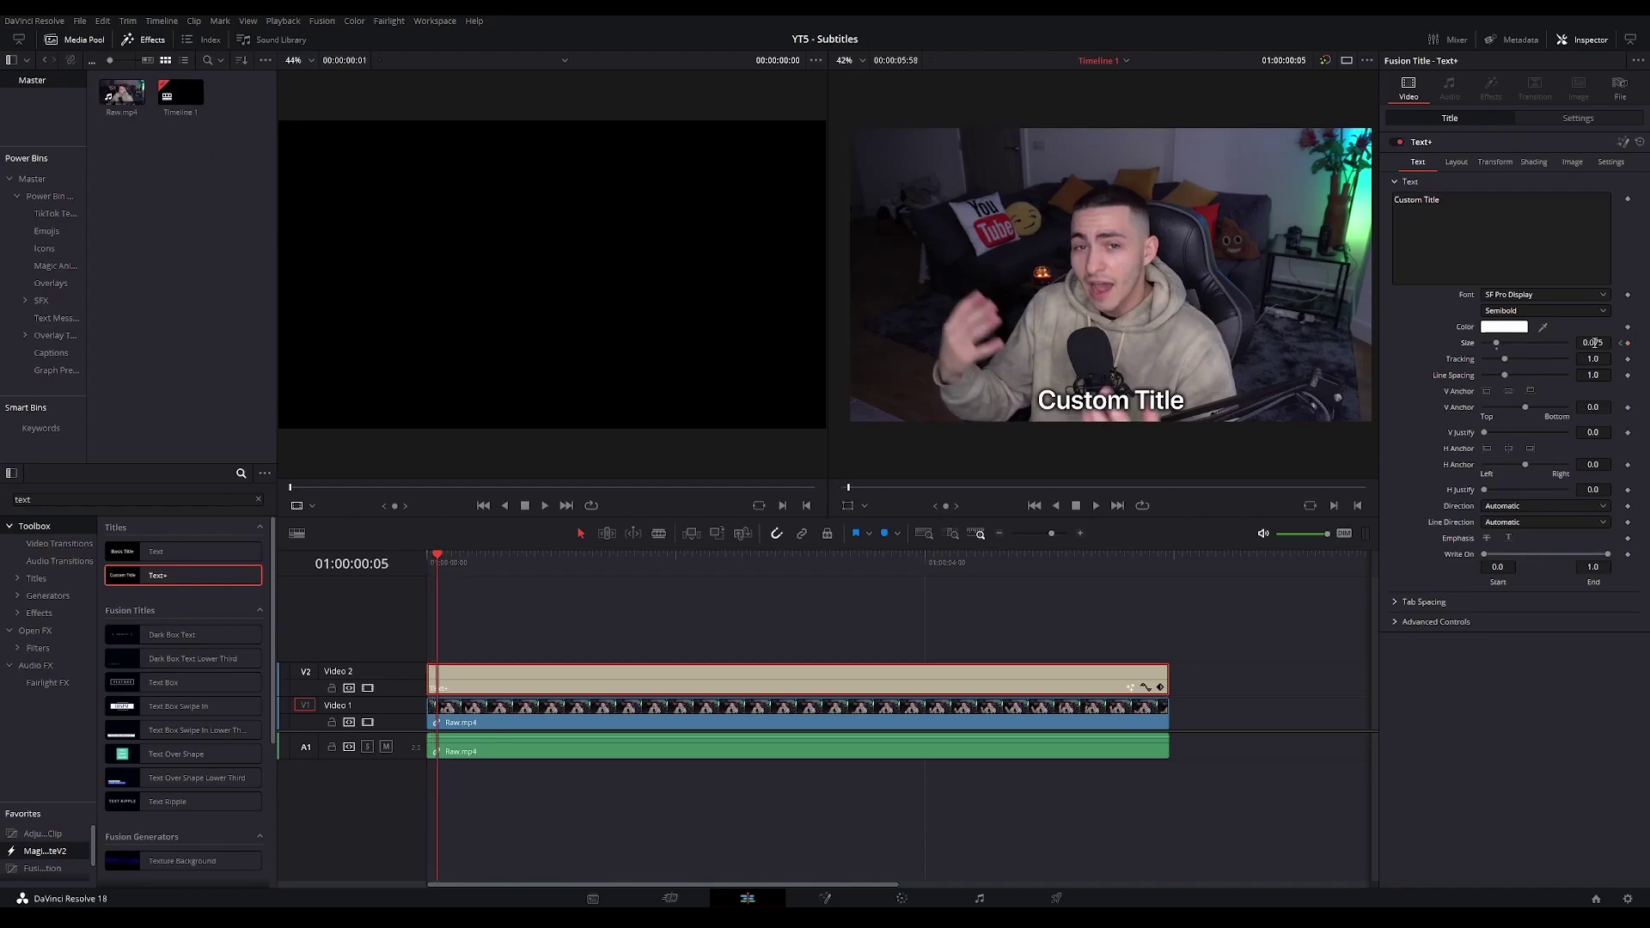
left_click_drag(1594, 342, 1617, 342)
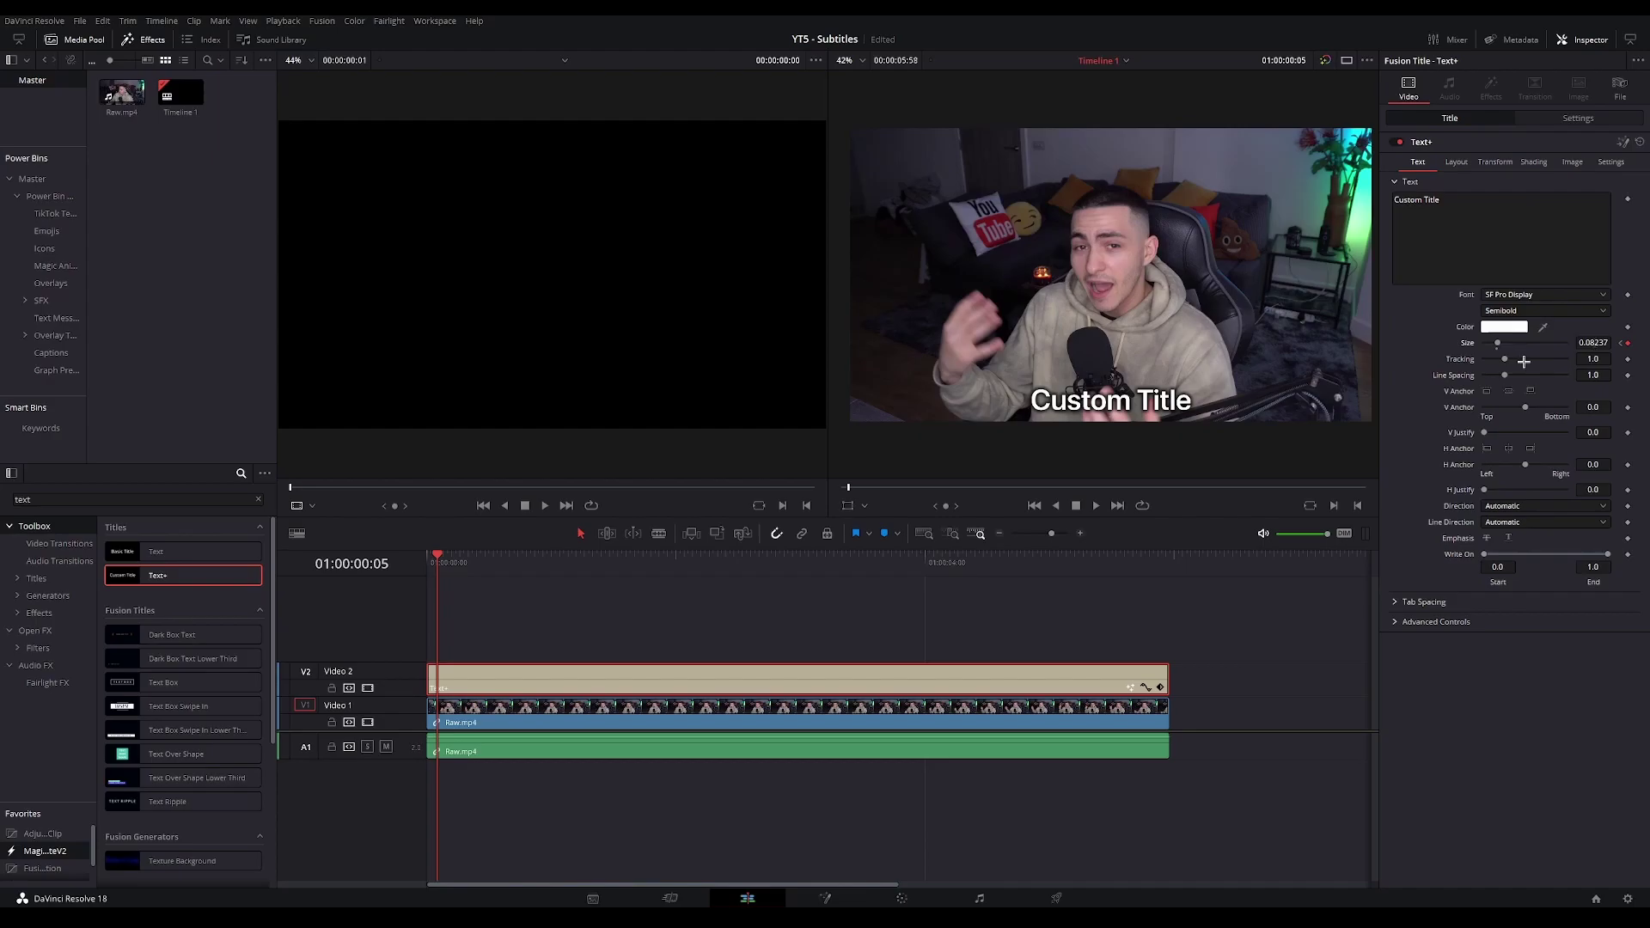
key("space")
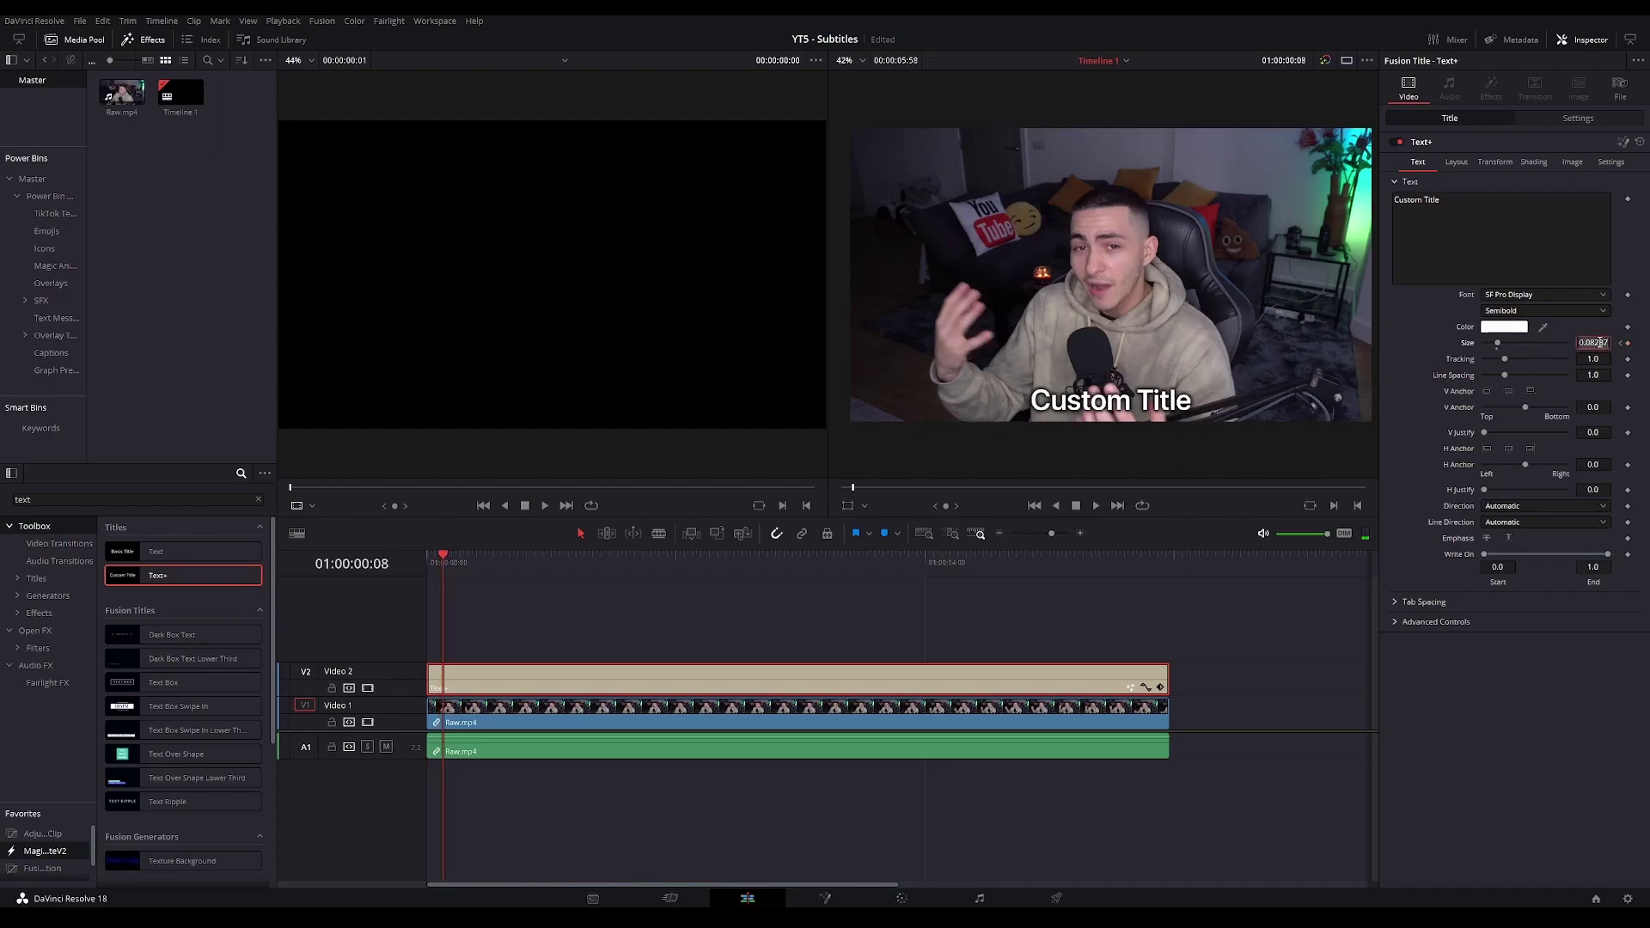
type("0.08")
key("Return")
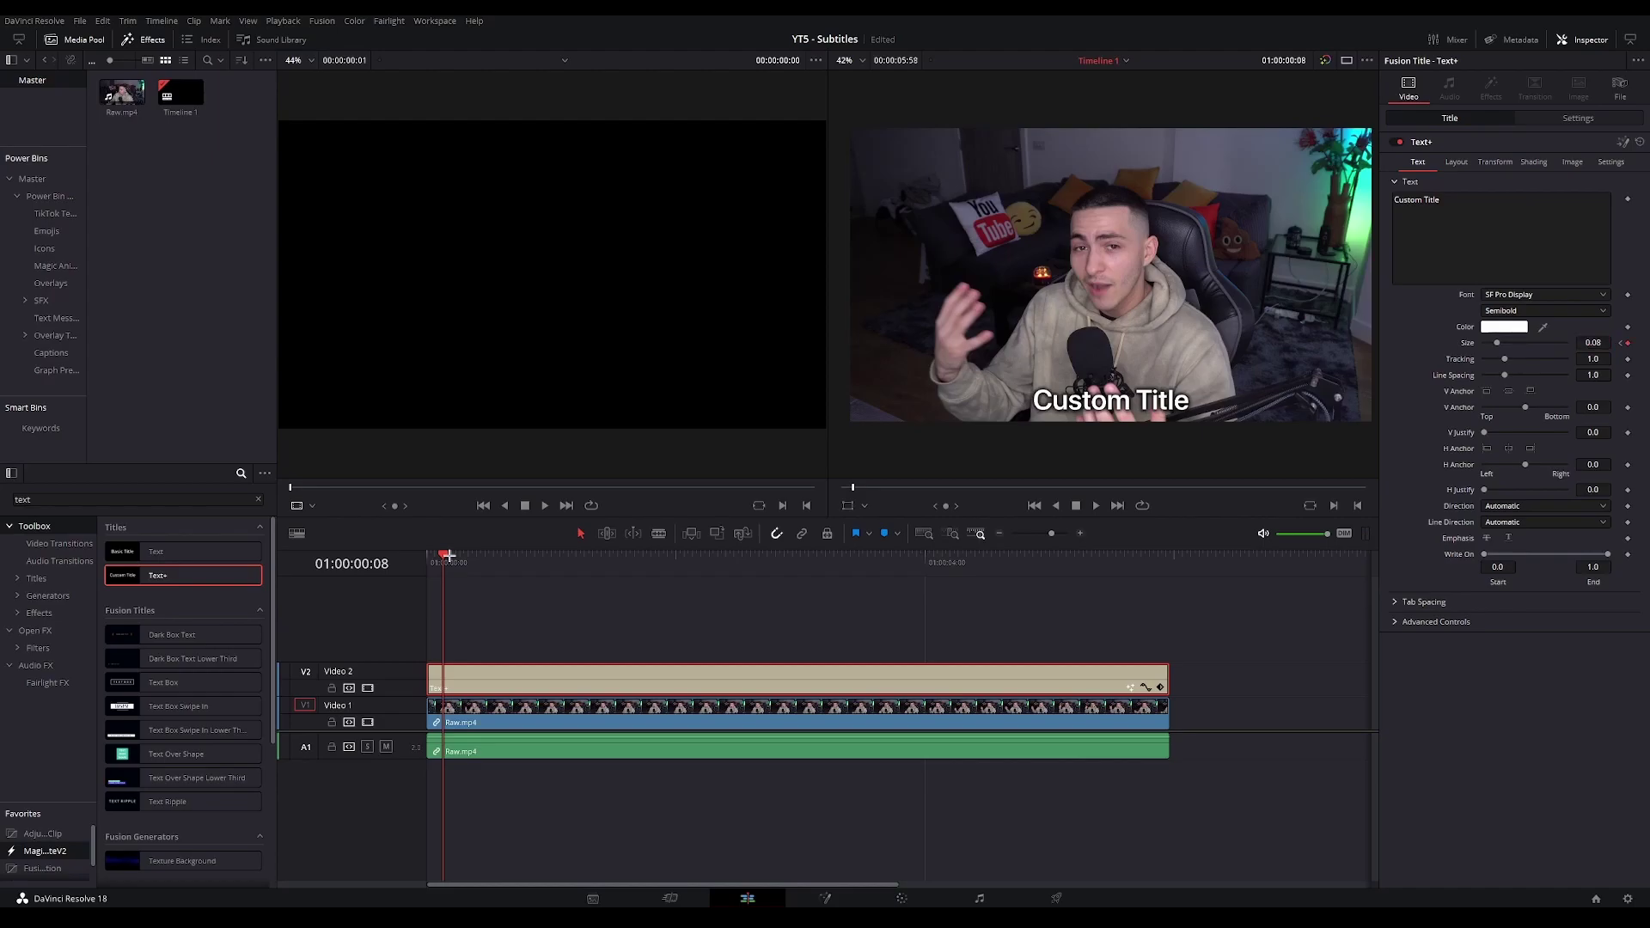
left_click_drag(447, 556, 406, 560)
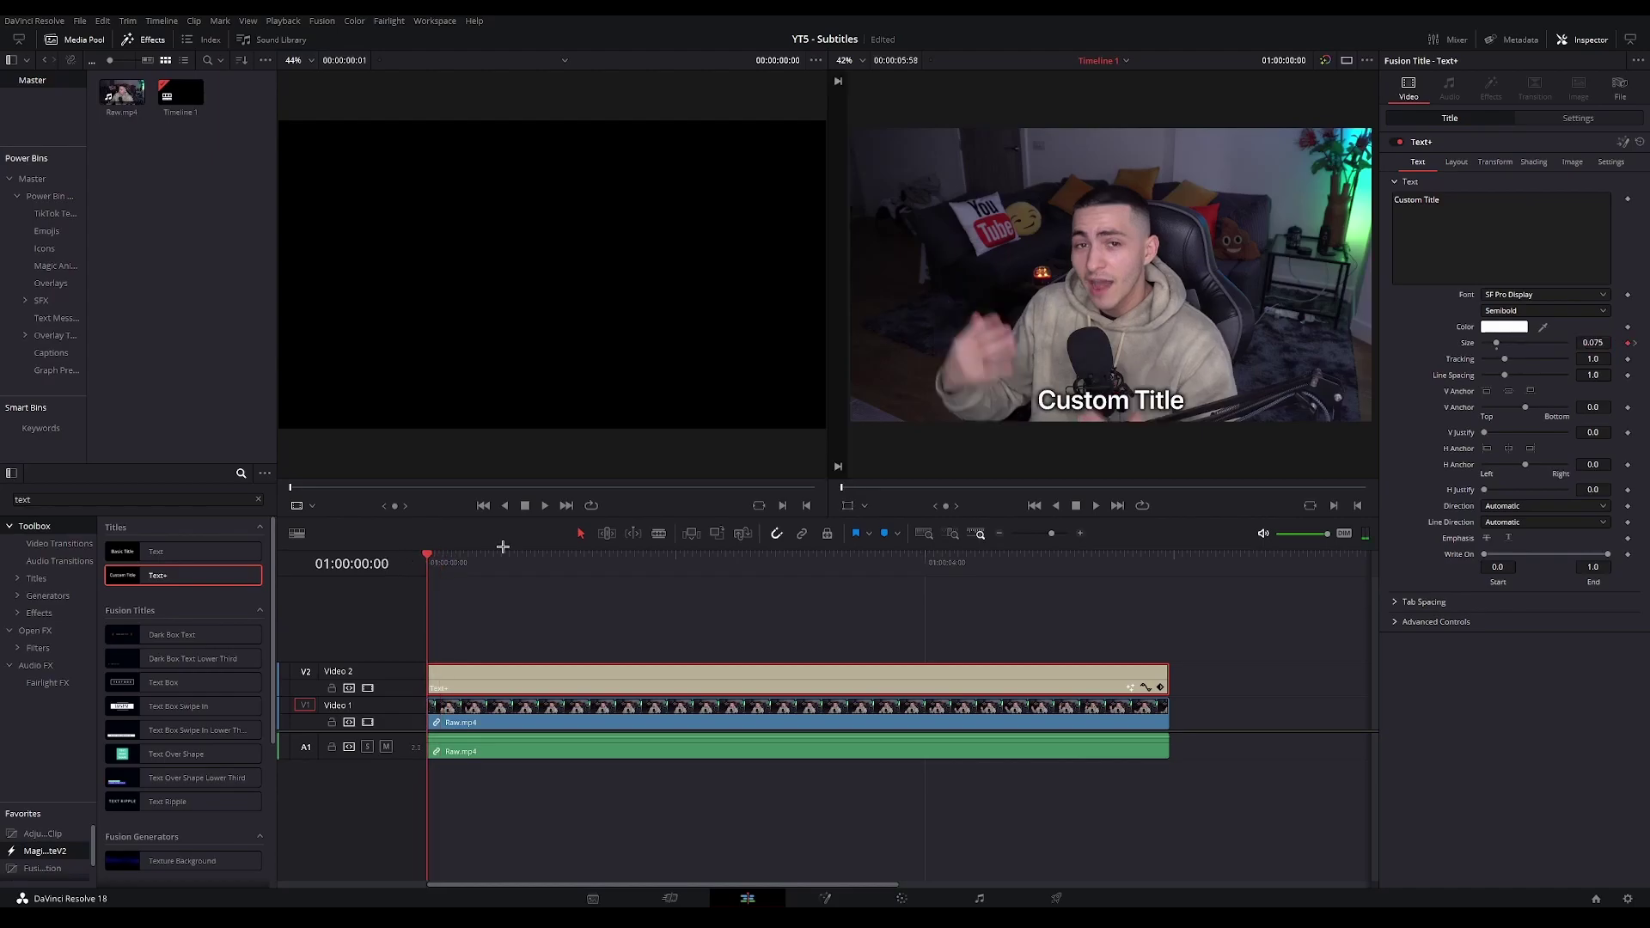
key("space")
key("space")
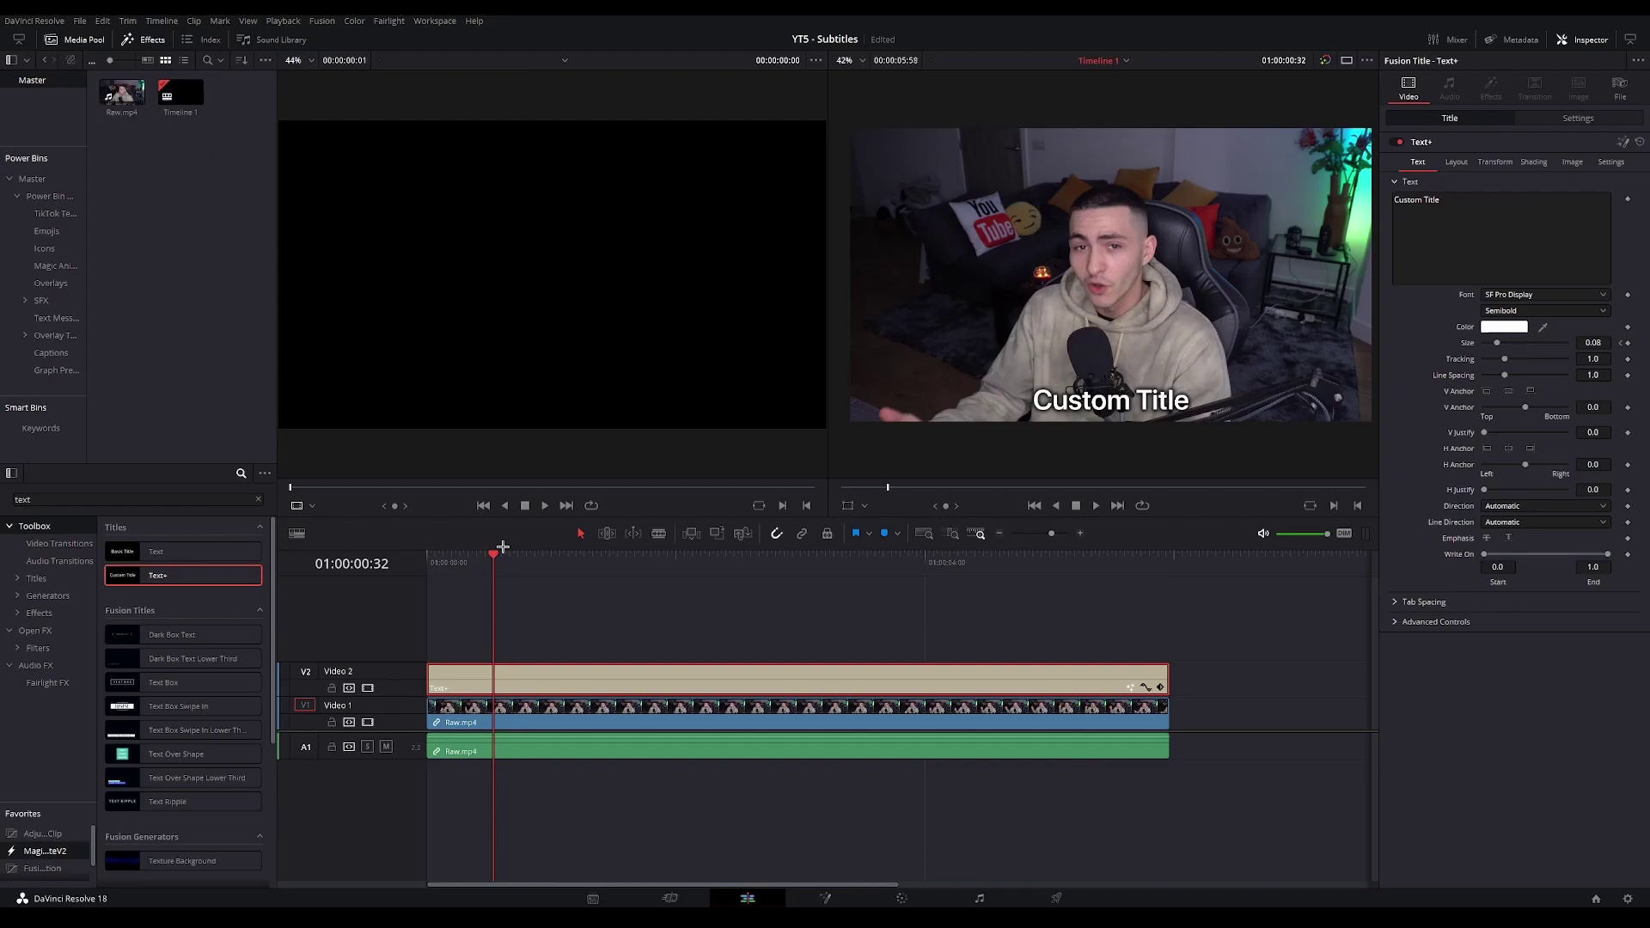
key("Home")
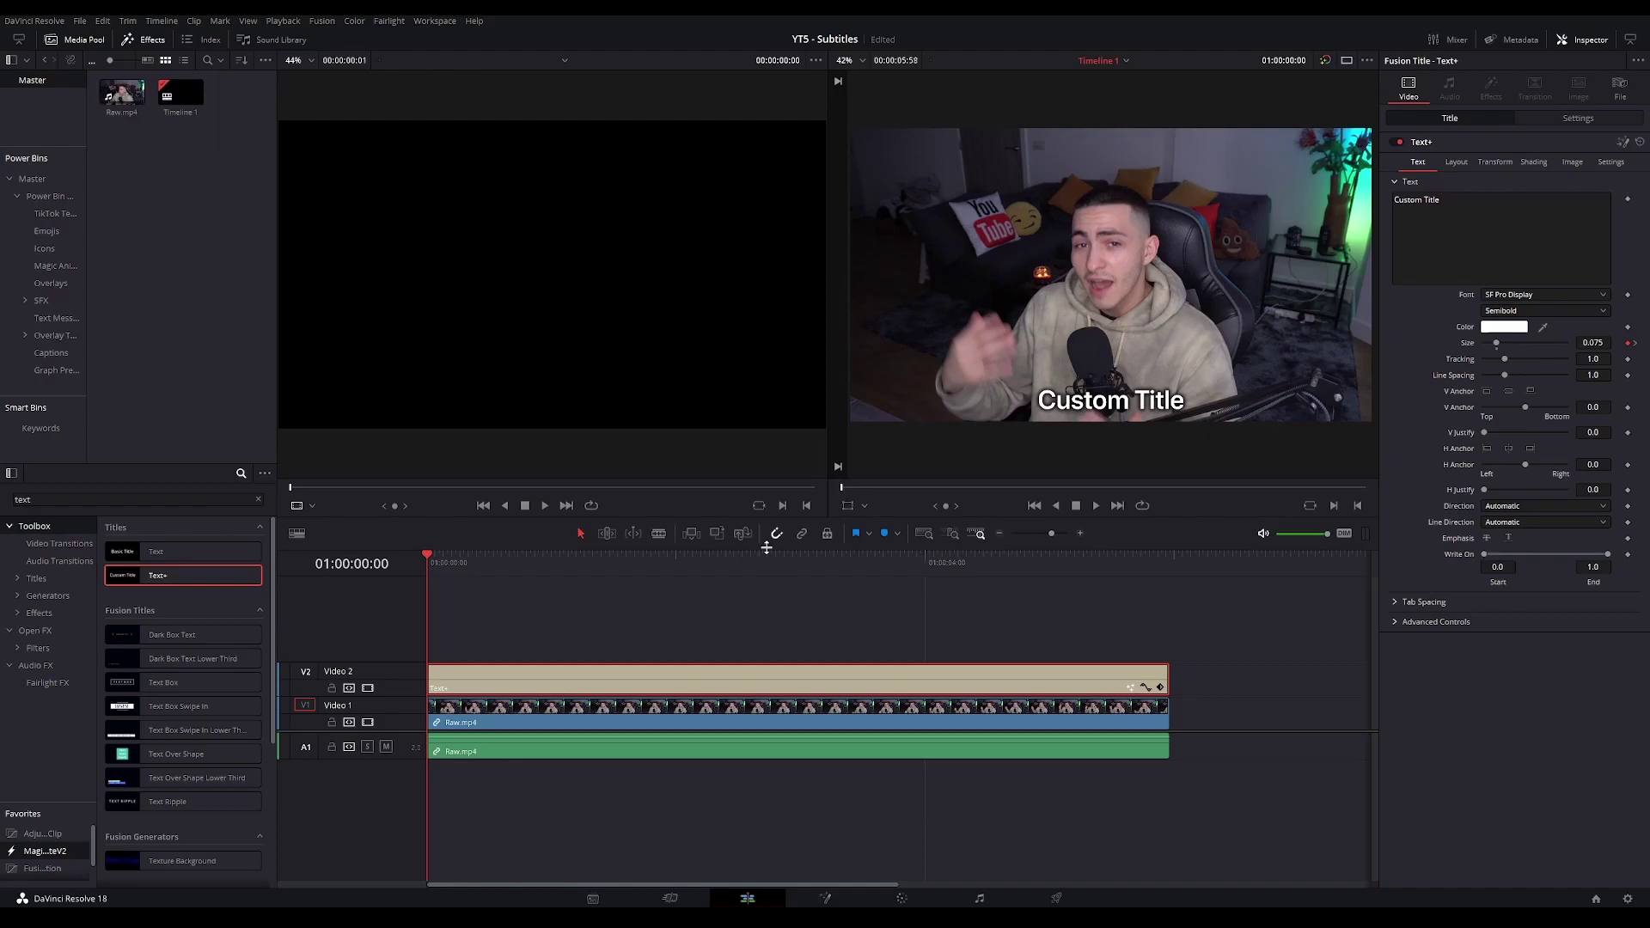
- Split the subtitle clip and retitle the first part 'I was filming music videos'
key("space")
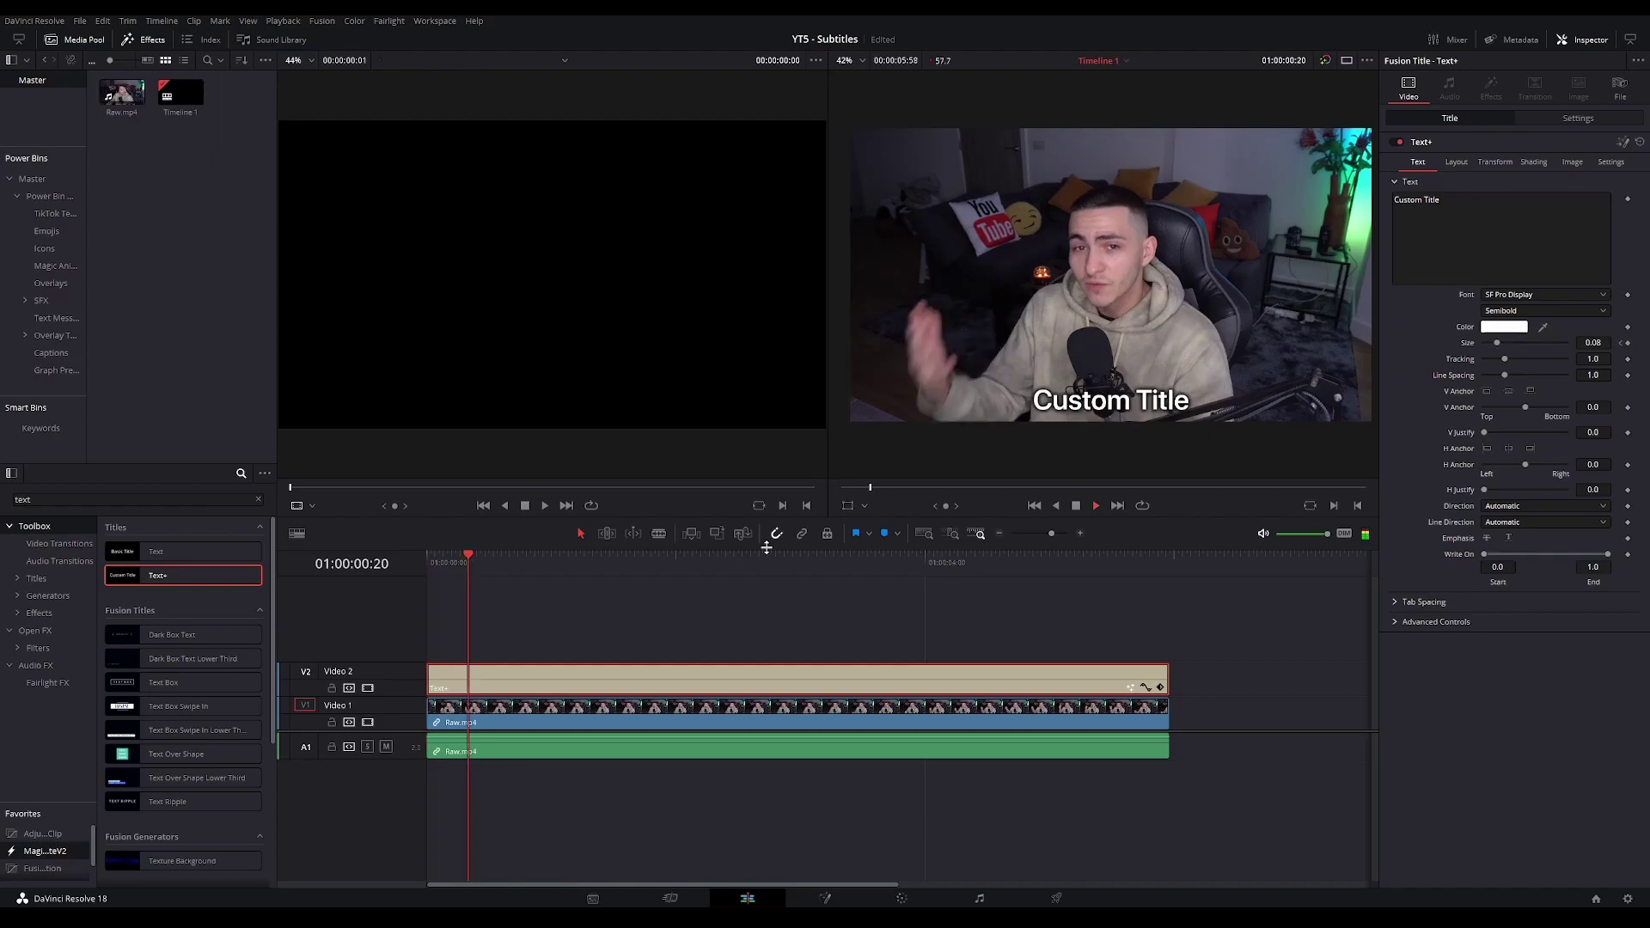
key("ctrl+b")
key("ctrl+b")
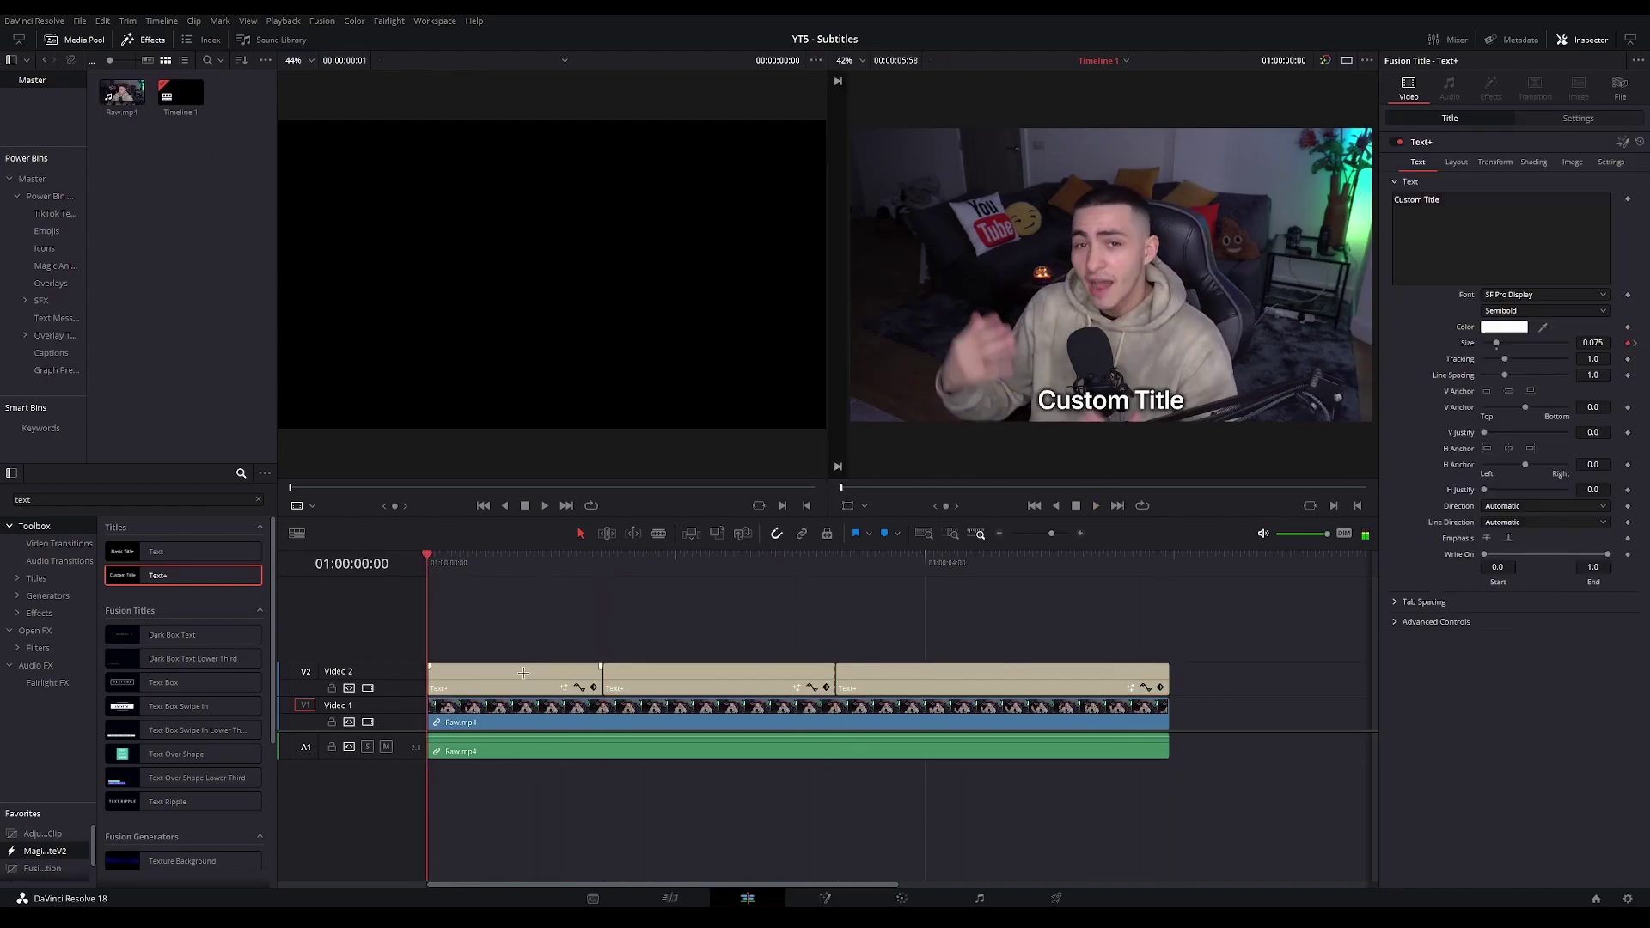
triple_click(1389, 198)
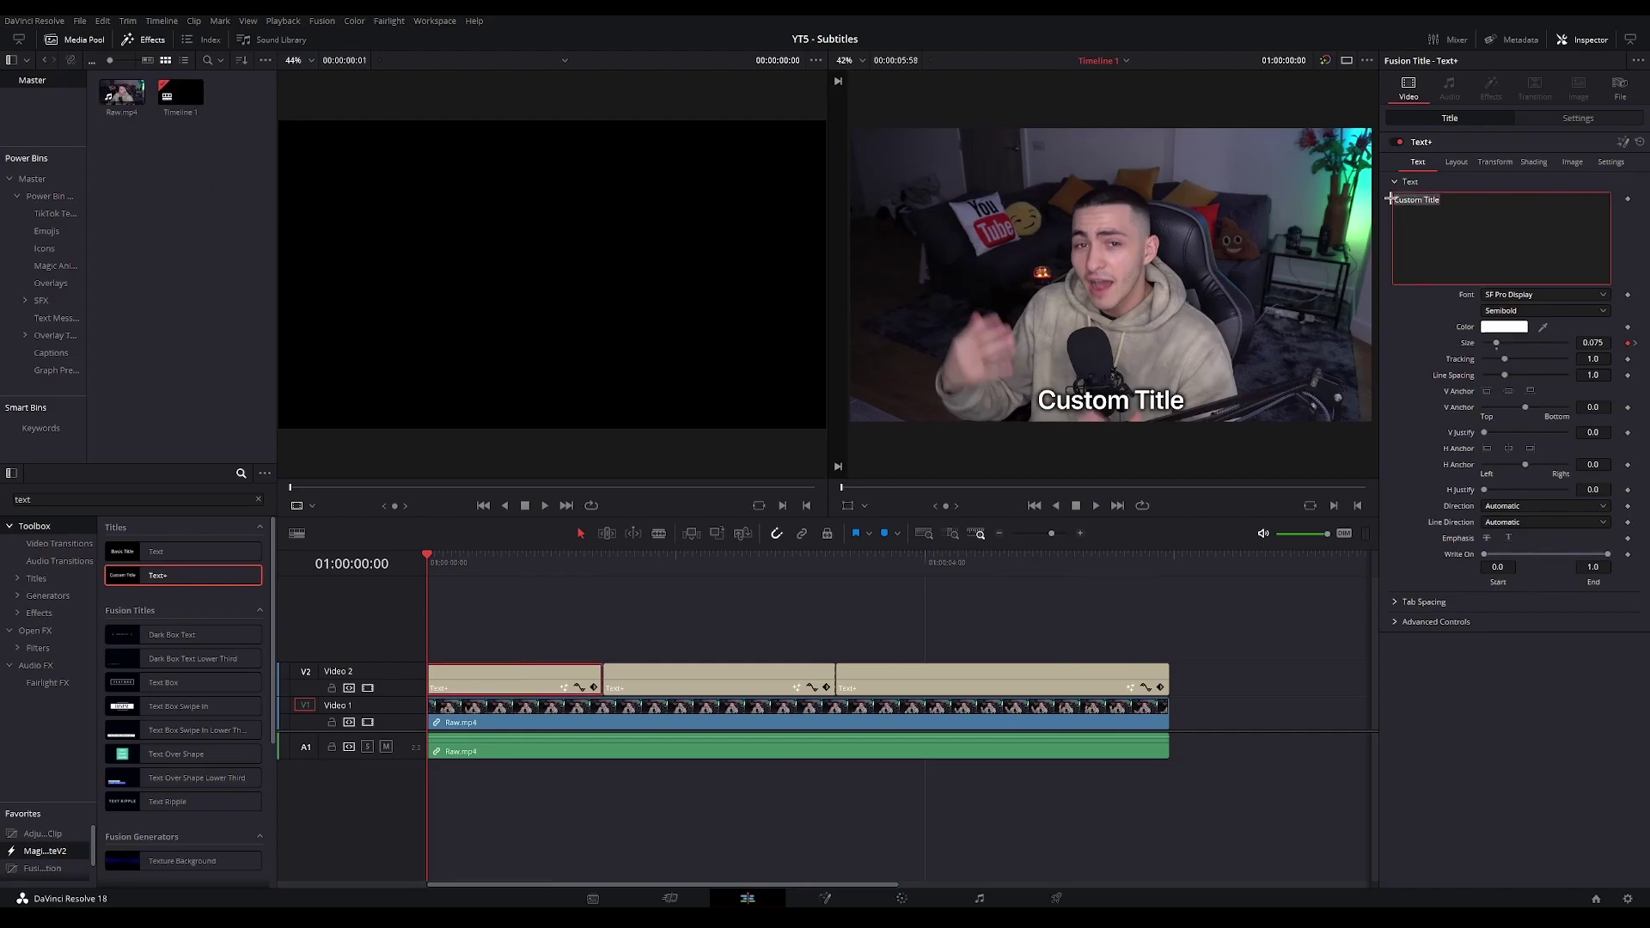
type("I was filming music videos")
- Retitle the second clip 'for local artists' and the third 'I got hired by a "friend" of mine'
left_click(717, 678)
triple_click(1390, 199)
type("for local artists")
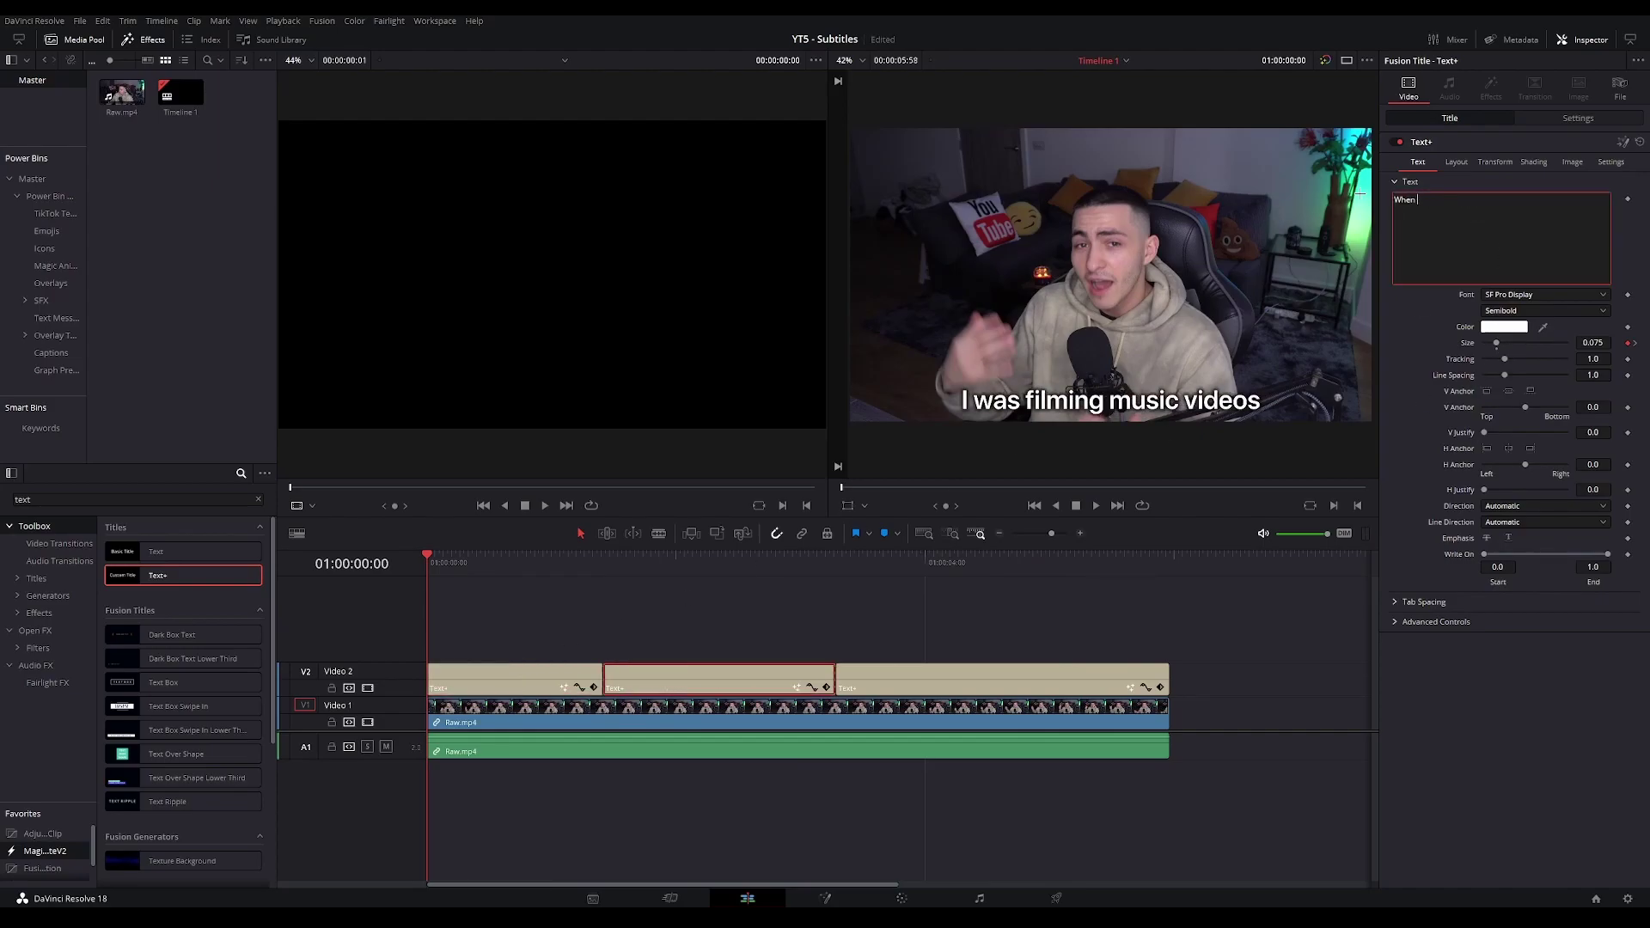
left_click(1001, 679)
triple_click(1389, 199)
type("I got hired by a \"friend\" of mine")
left_click(1416, 164)
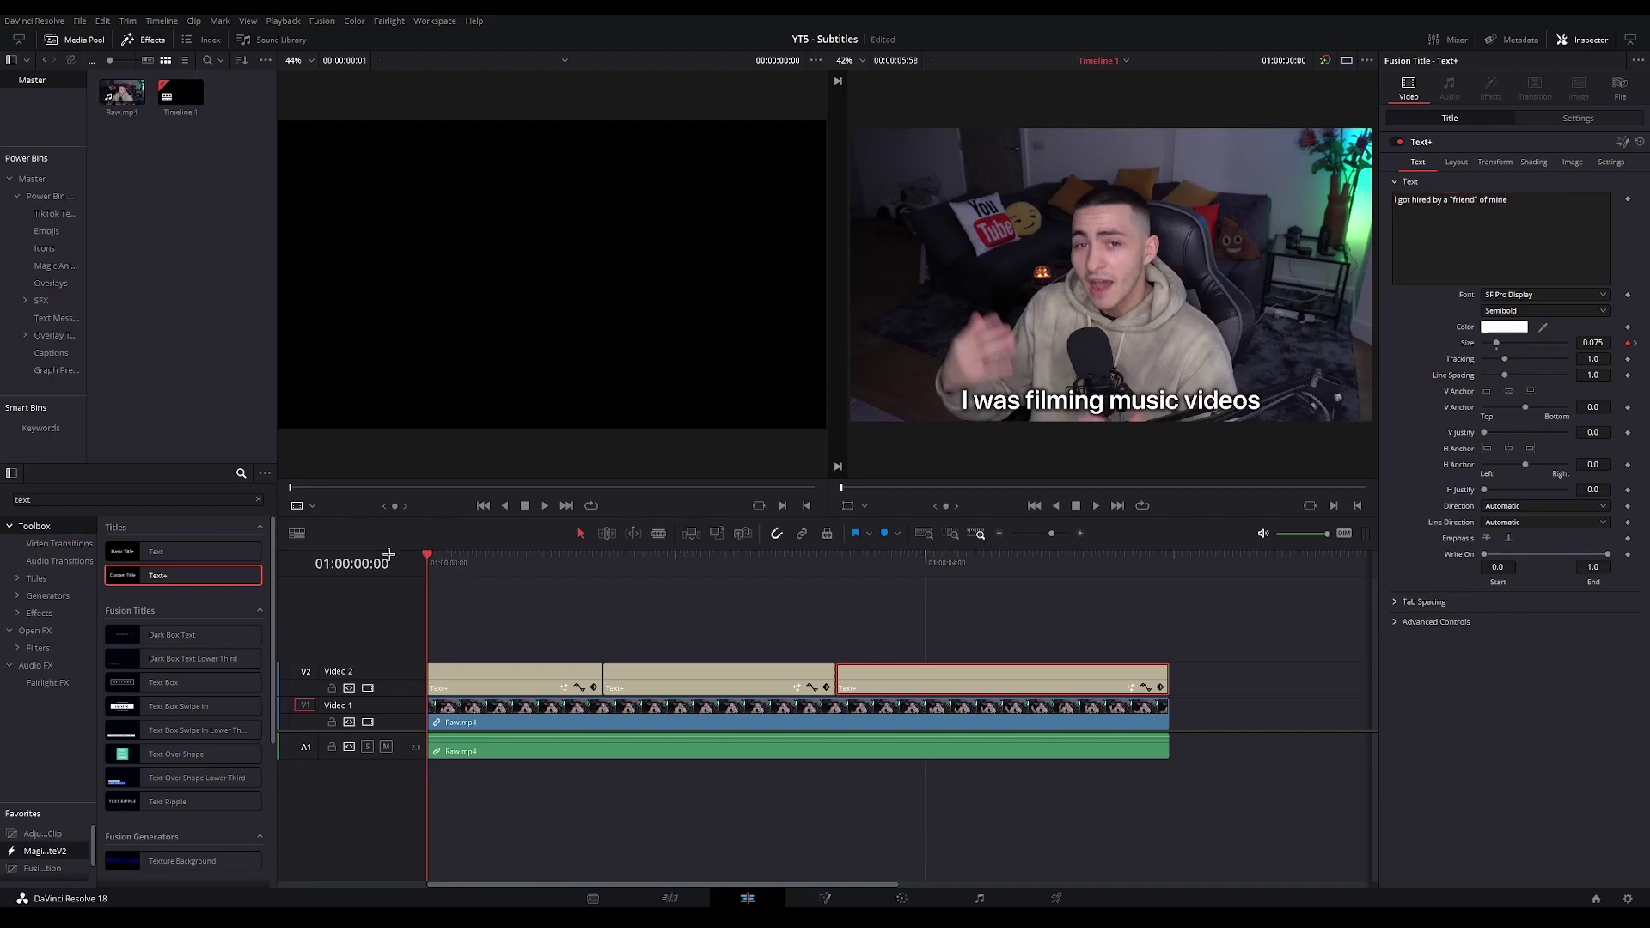
left_click(1534, 161)
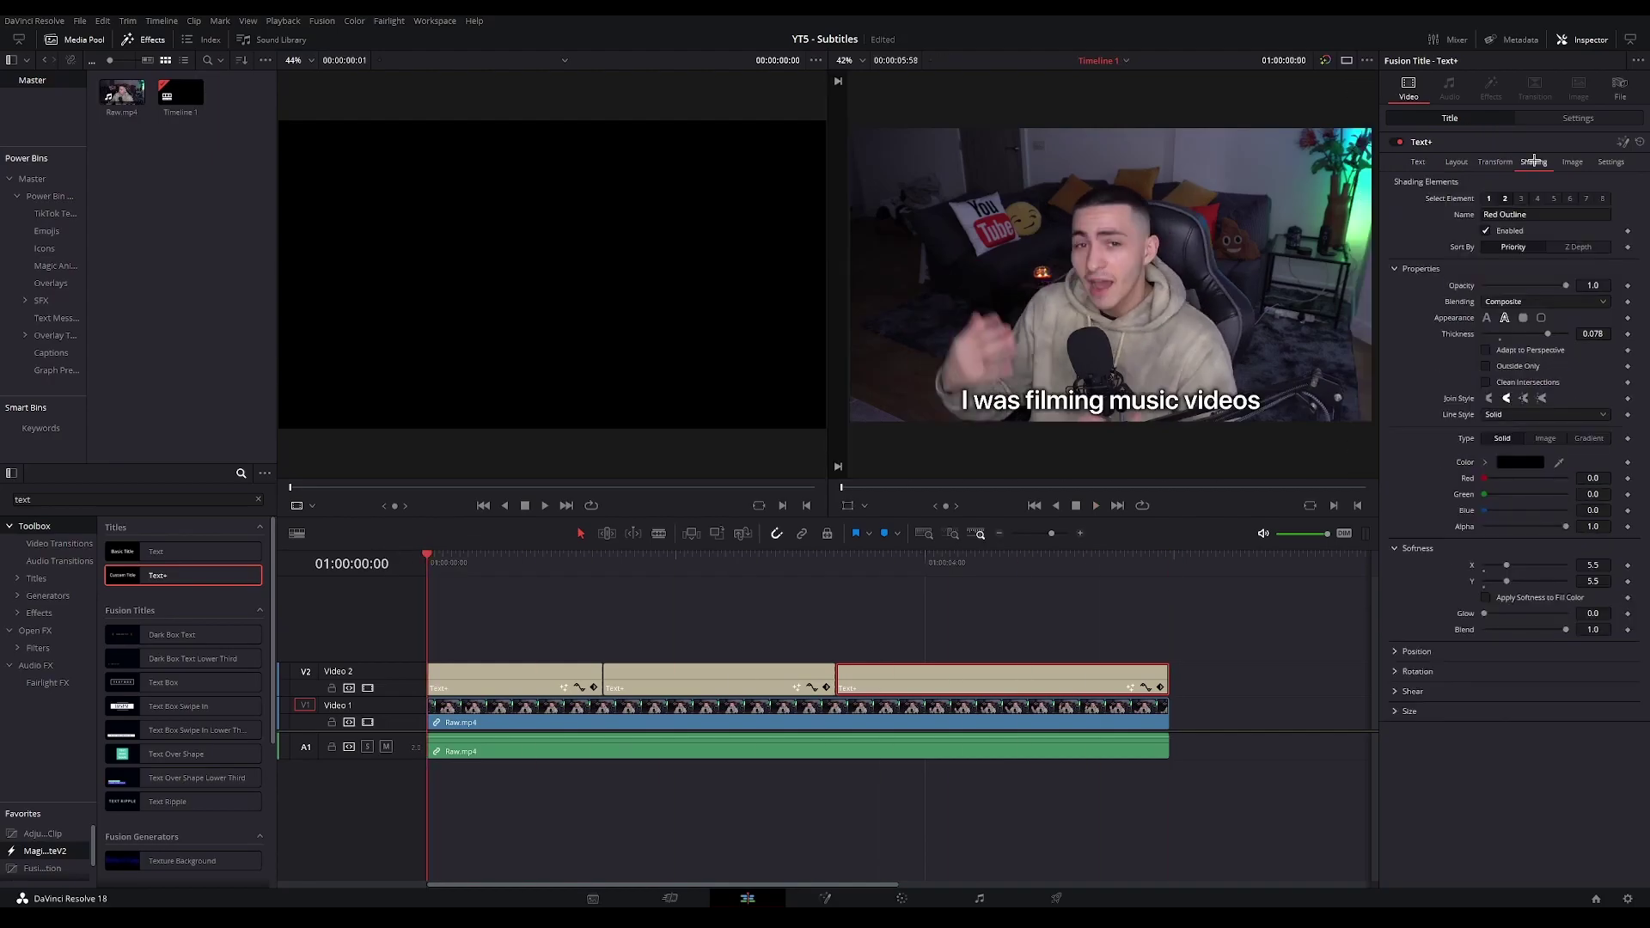